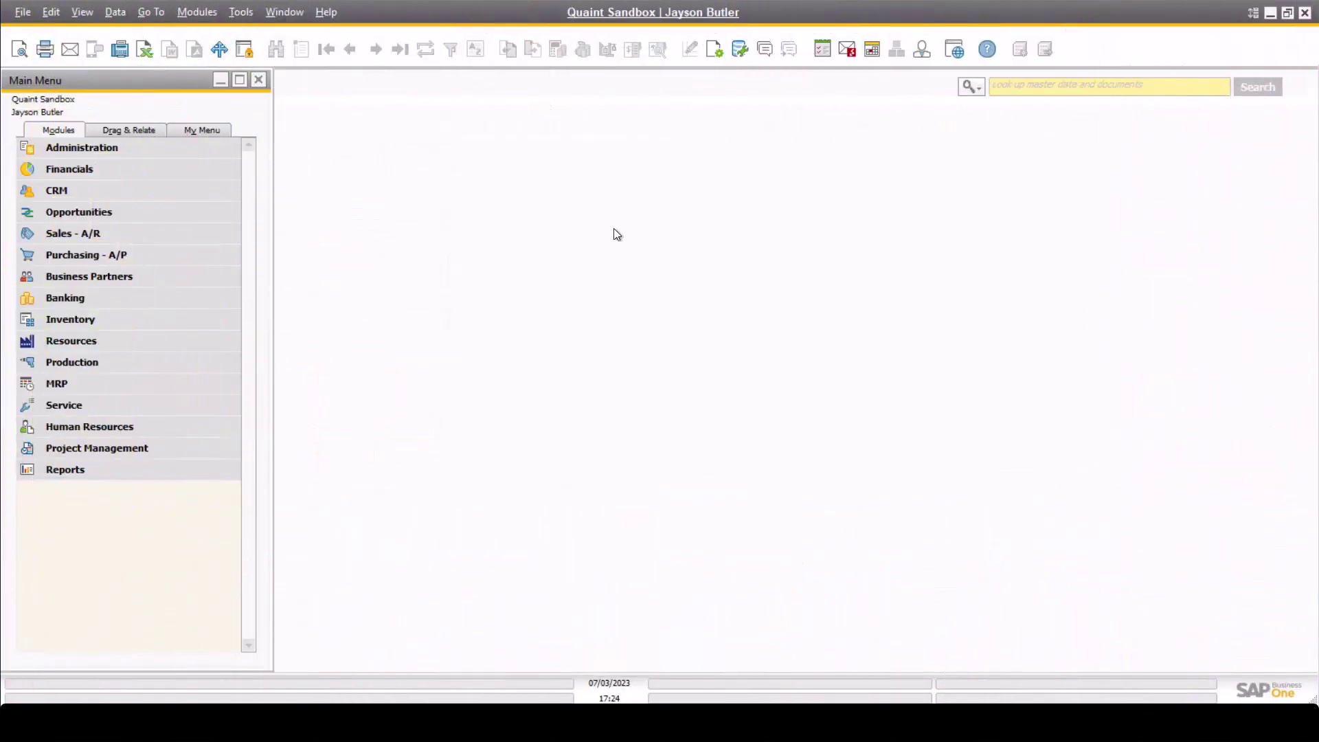
Open Business Partner Master Data and search for code C40000 (Earthshaker Corporation).
{"action": "left_click", "coordinate": [176, 282]}
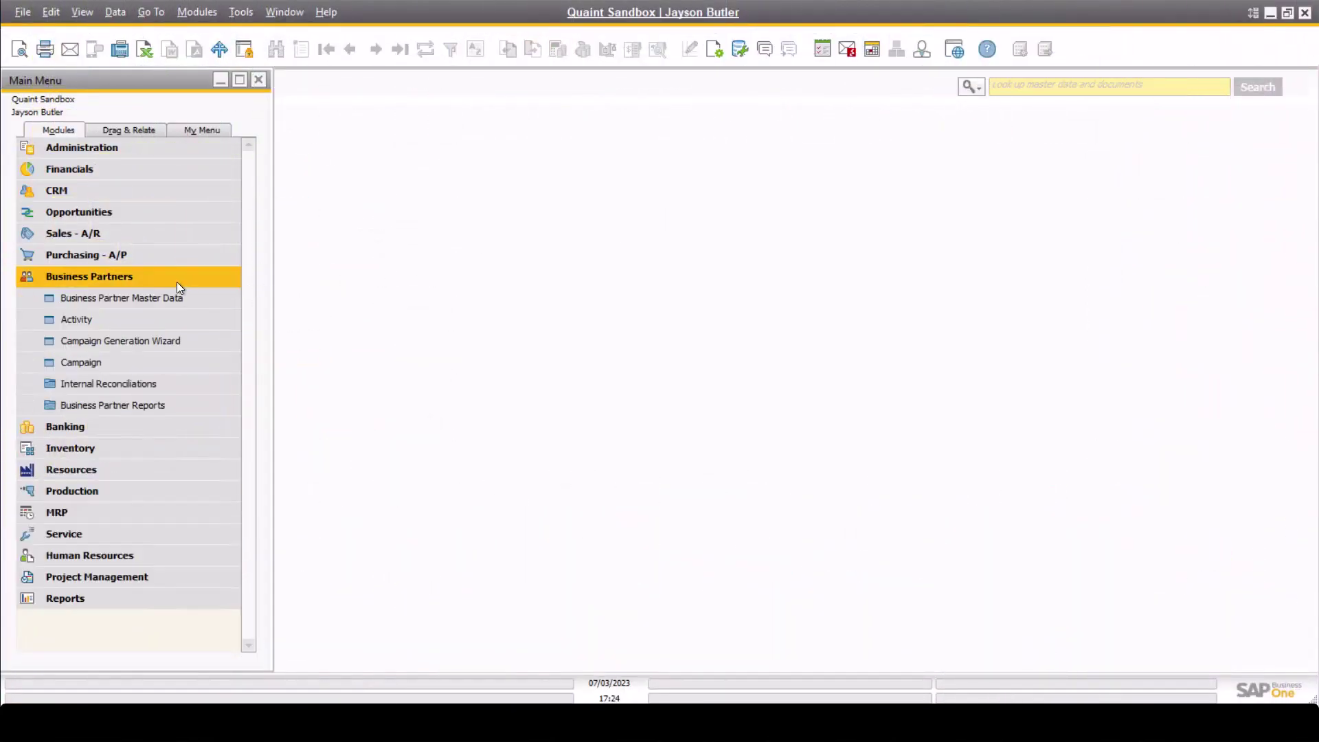
{"action": "left_click", "coordinate": [176, 304]}
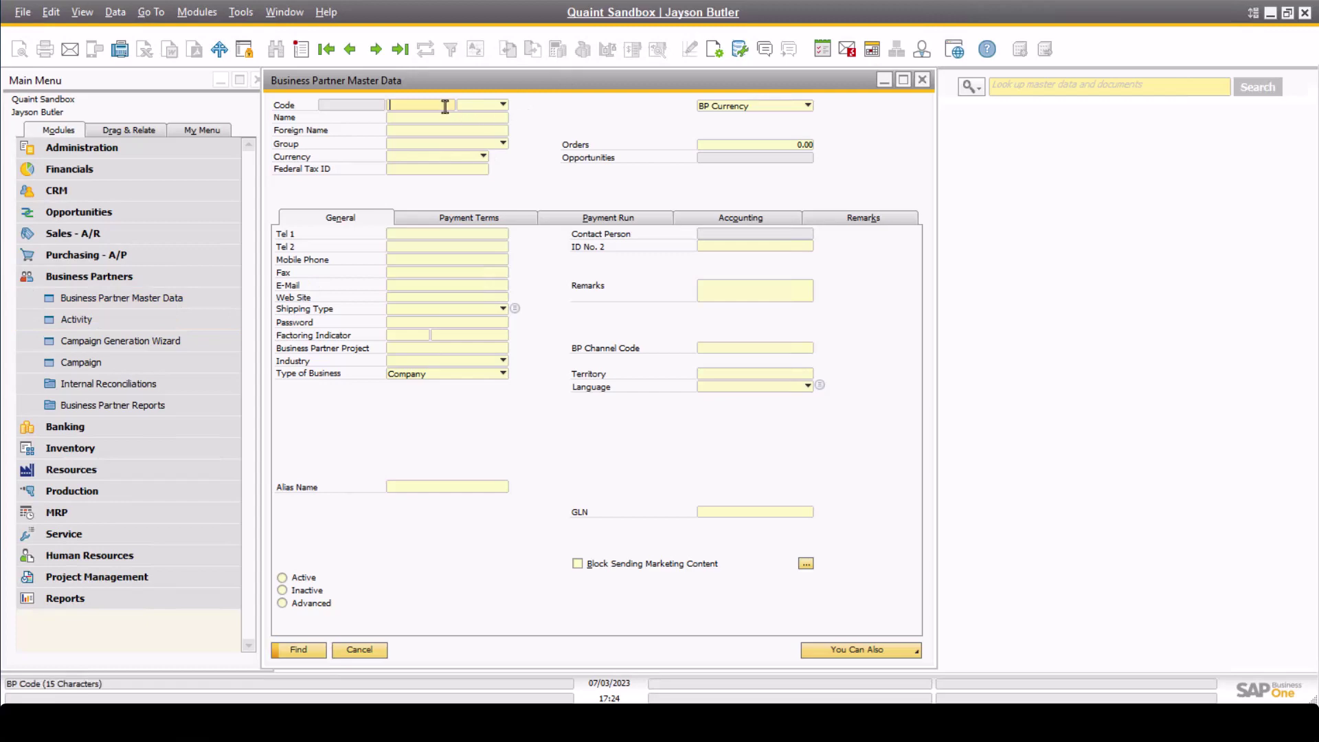
{"action": "type", "text": "C40000"}
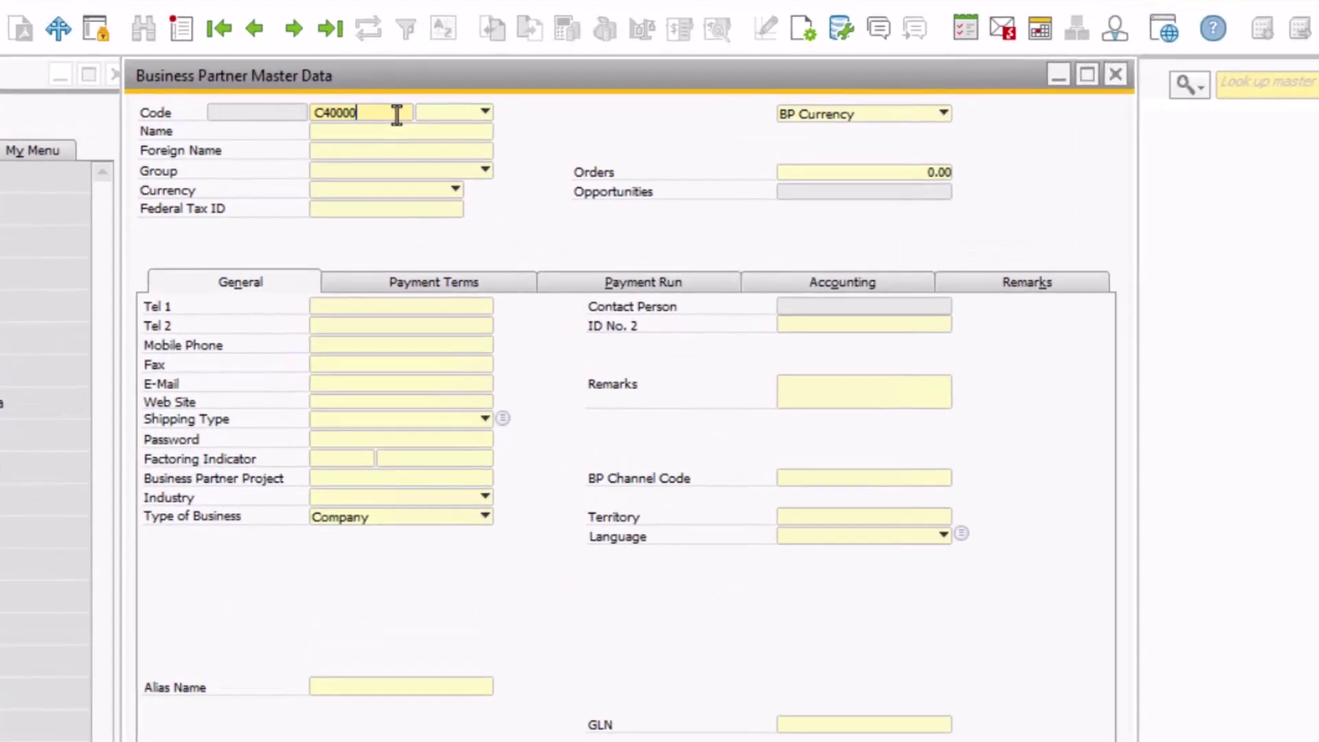
{"action": "left_click", "coordinate": [184, 665]}
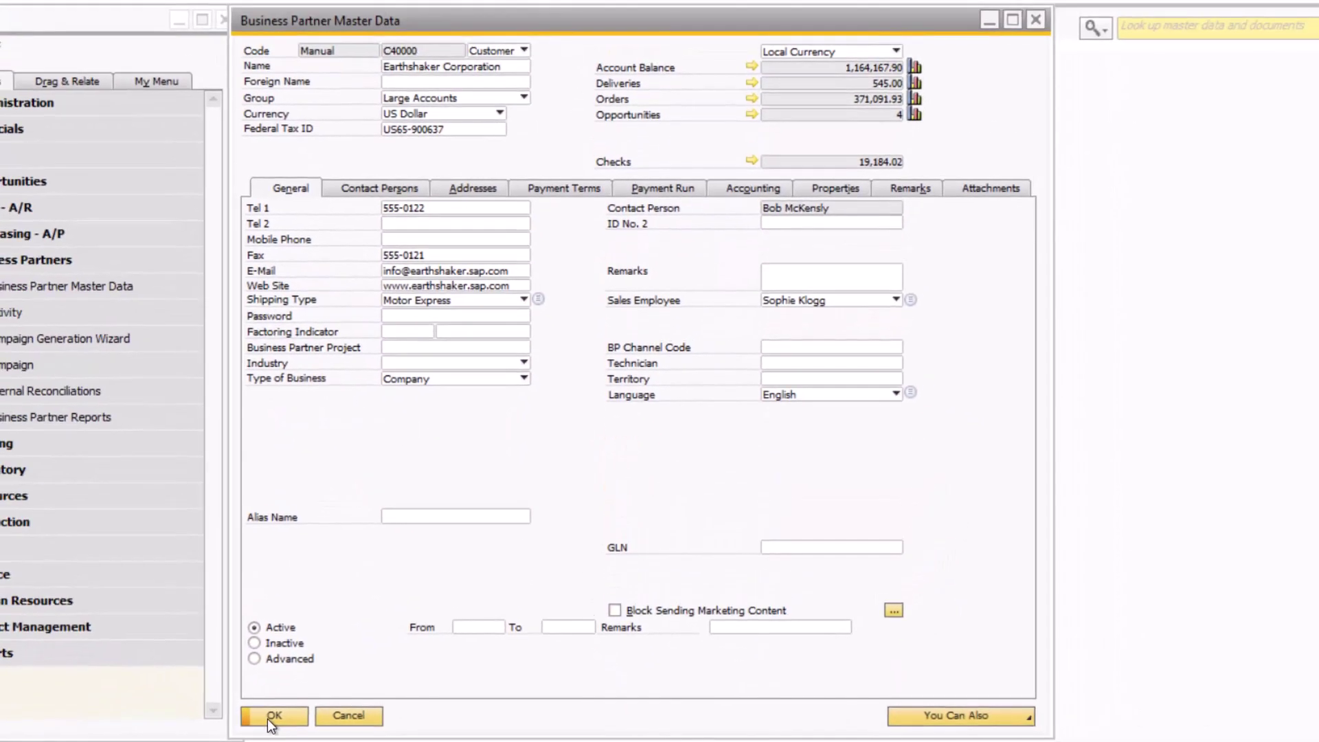
{"action": "left_click", "coordinate": [254, 4]}
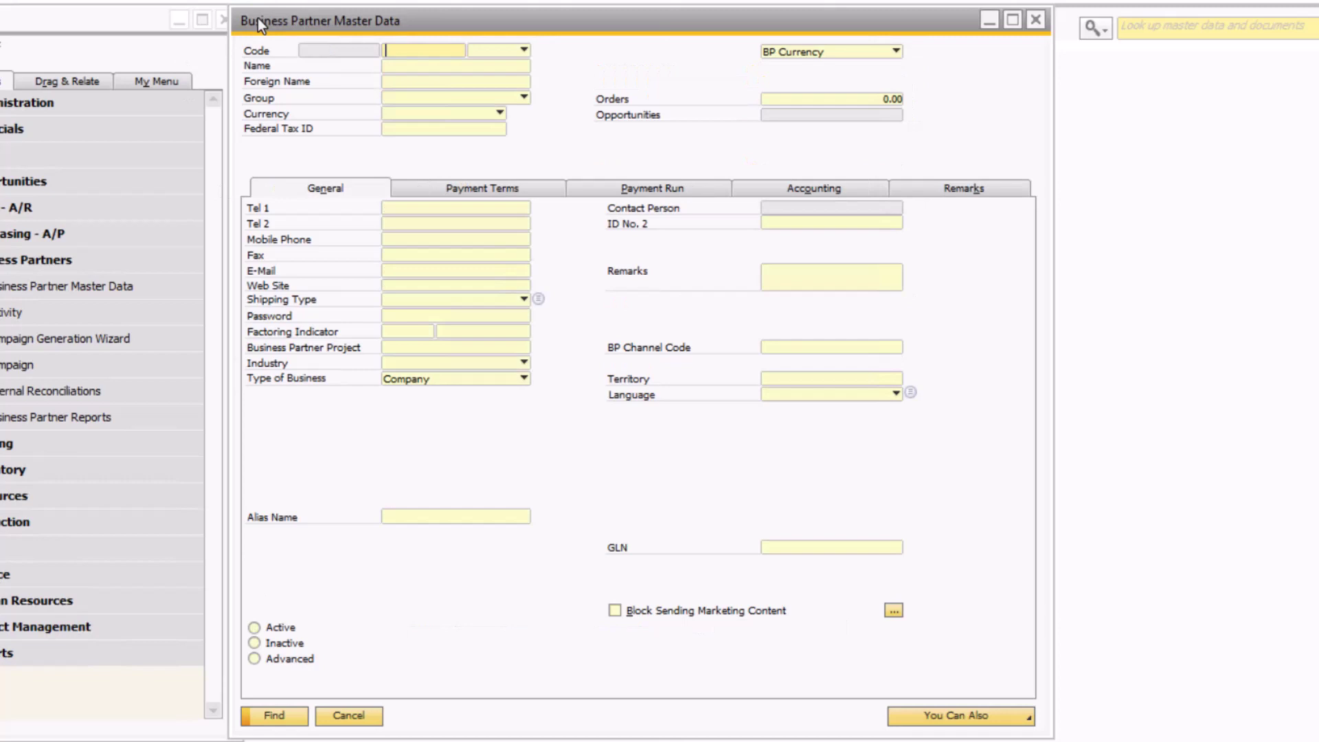
{"action": "left_click", "coordinate": [395, 66]}
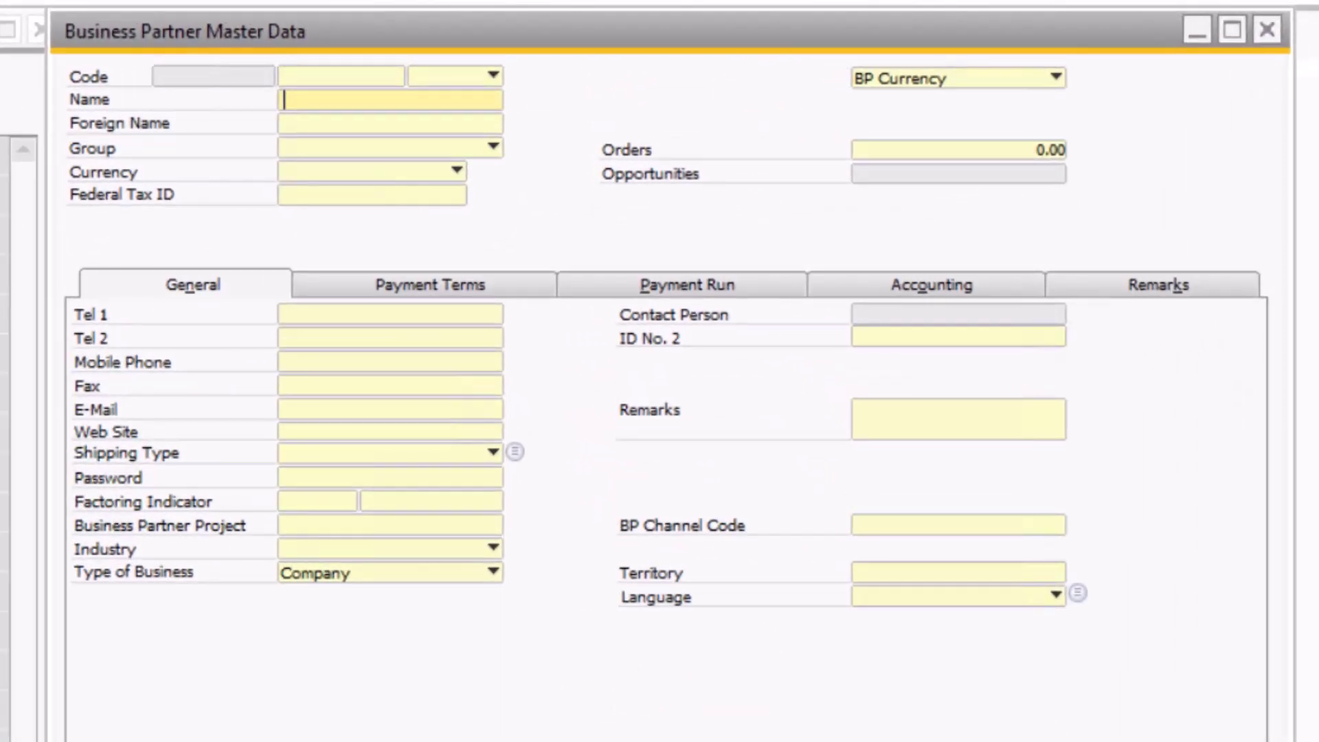
{"action": "type", "text": "*corp*"}
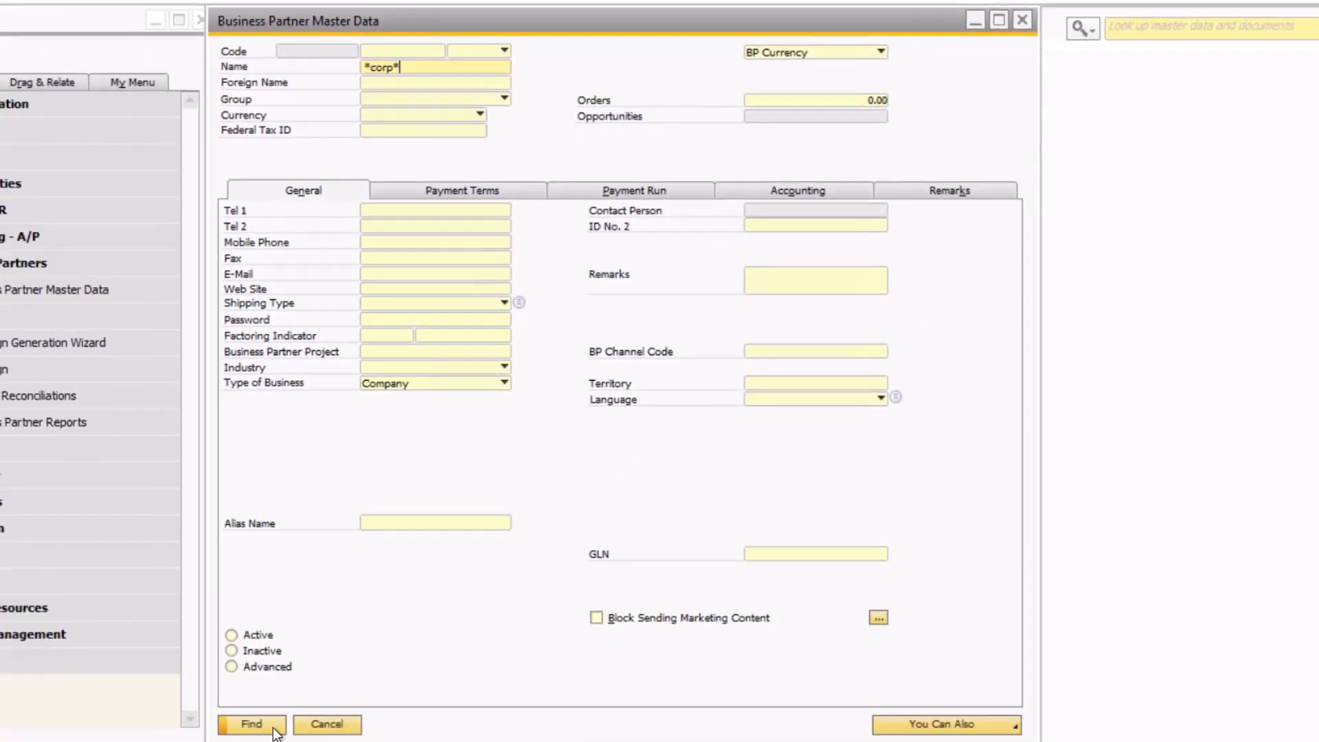
{"action": "left_click", "coordinate": [251, 725]}
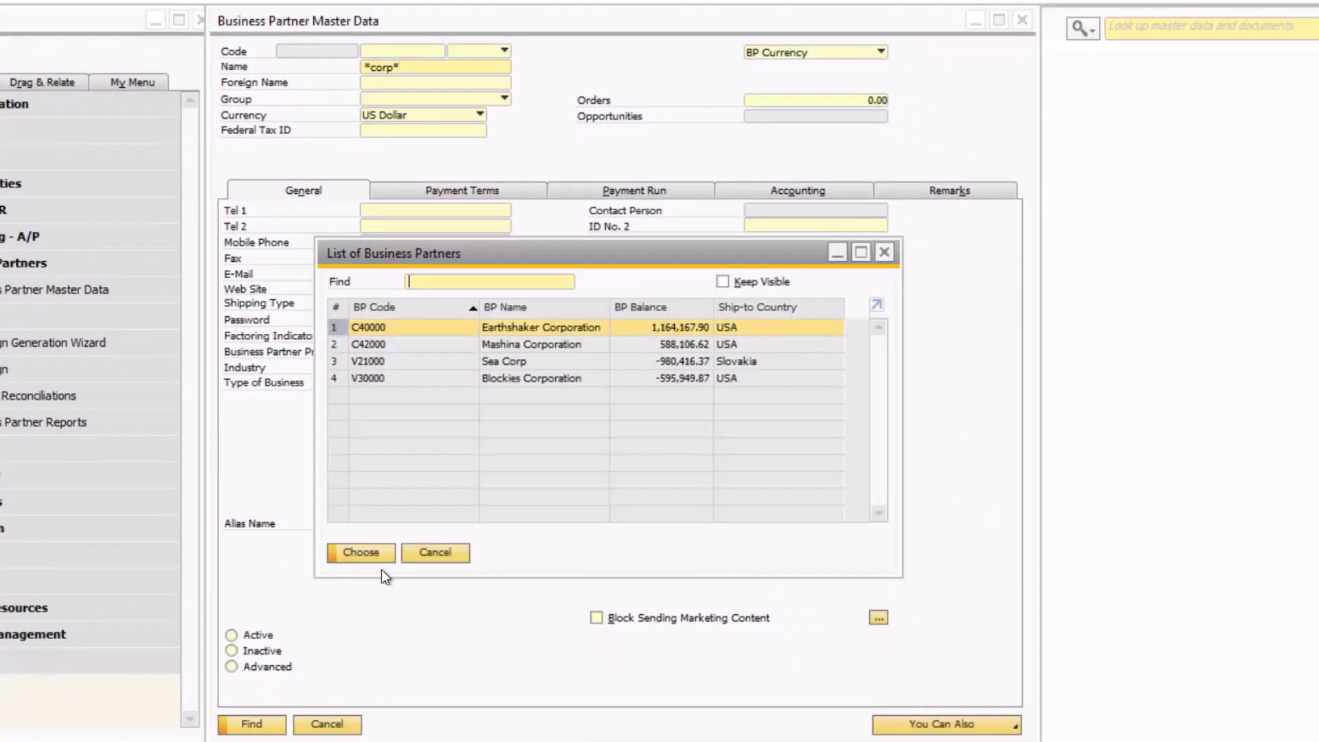
{"action": "double_click", "coordinate": [422, 328]}
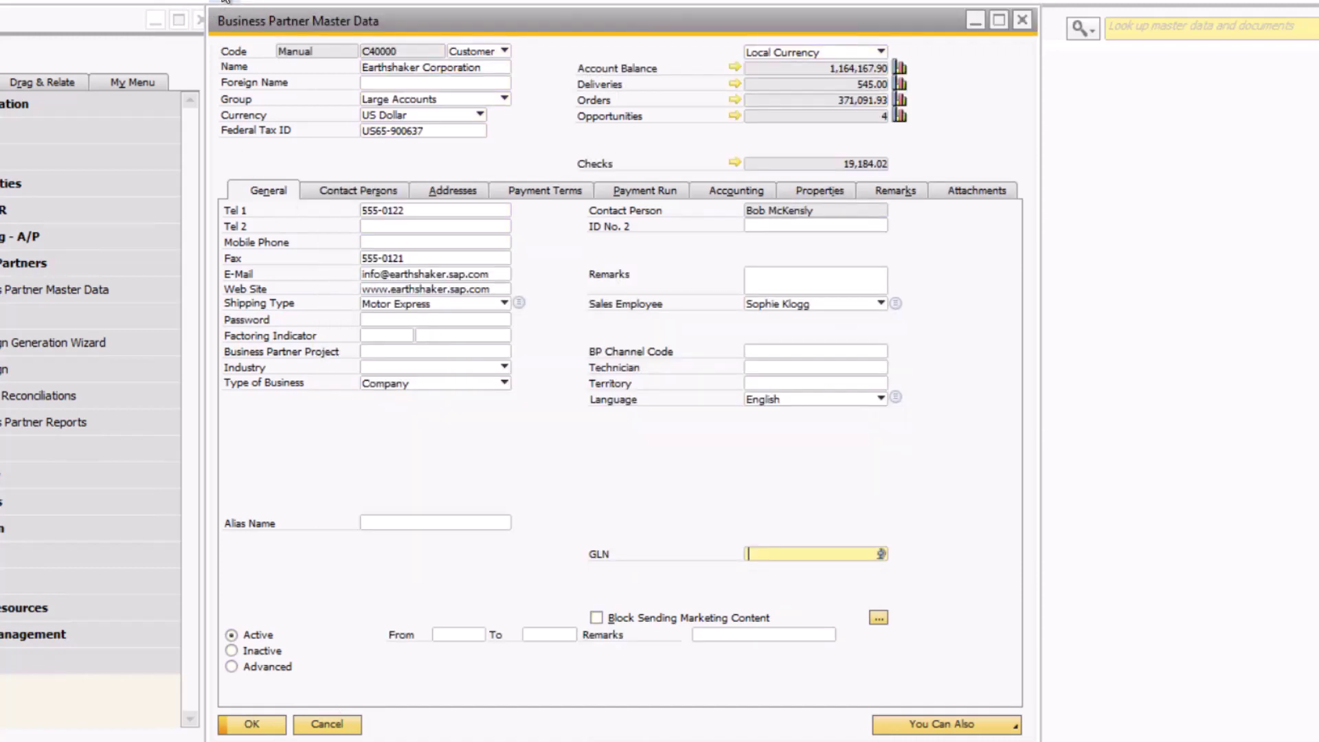
{"action": "key", "text": "ctrl+f"}
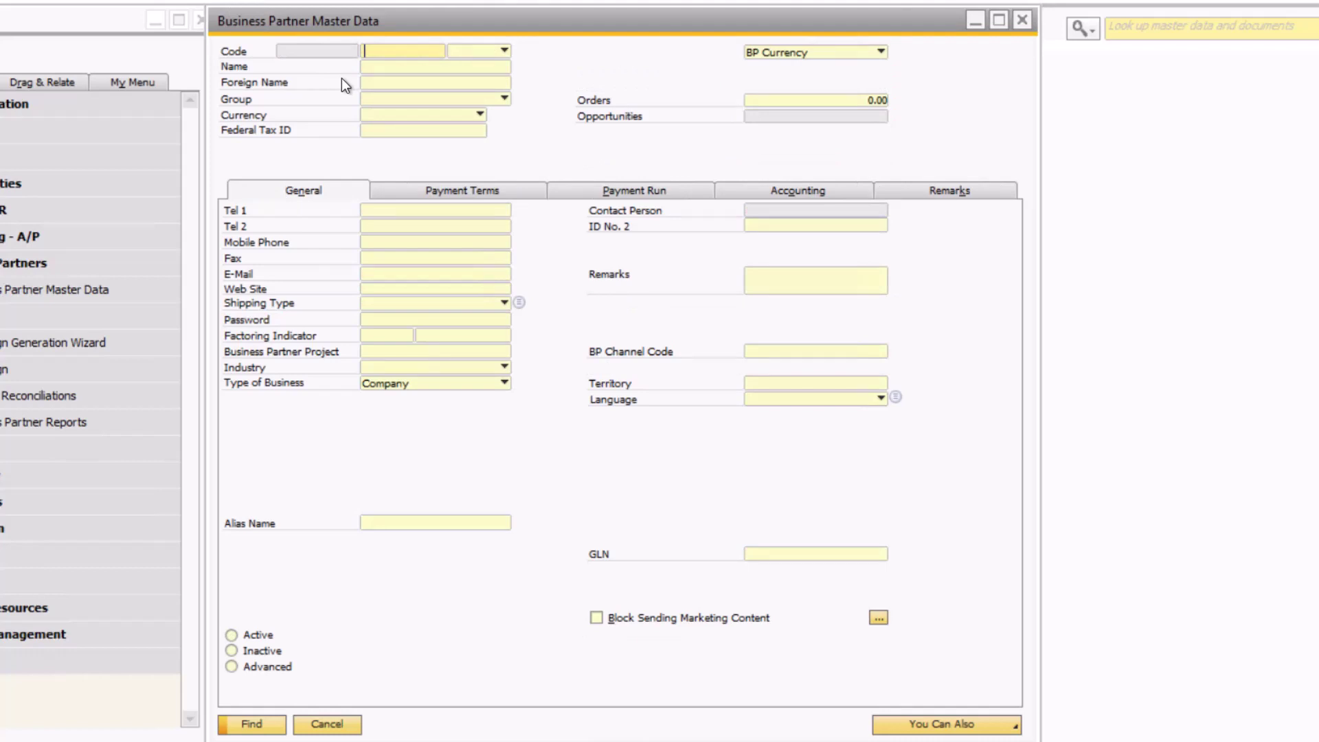
{"action": "left_click", "coordinate": [375, 278]}
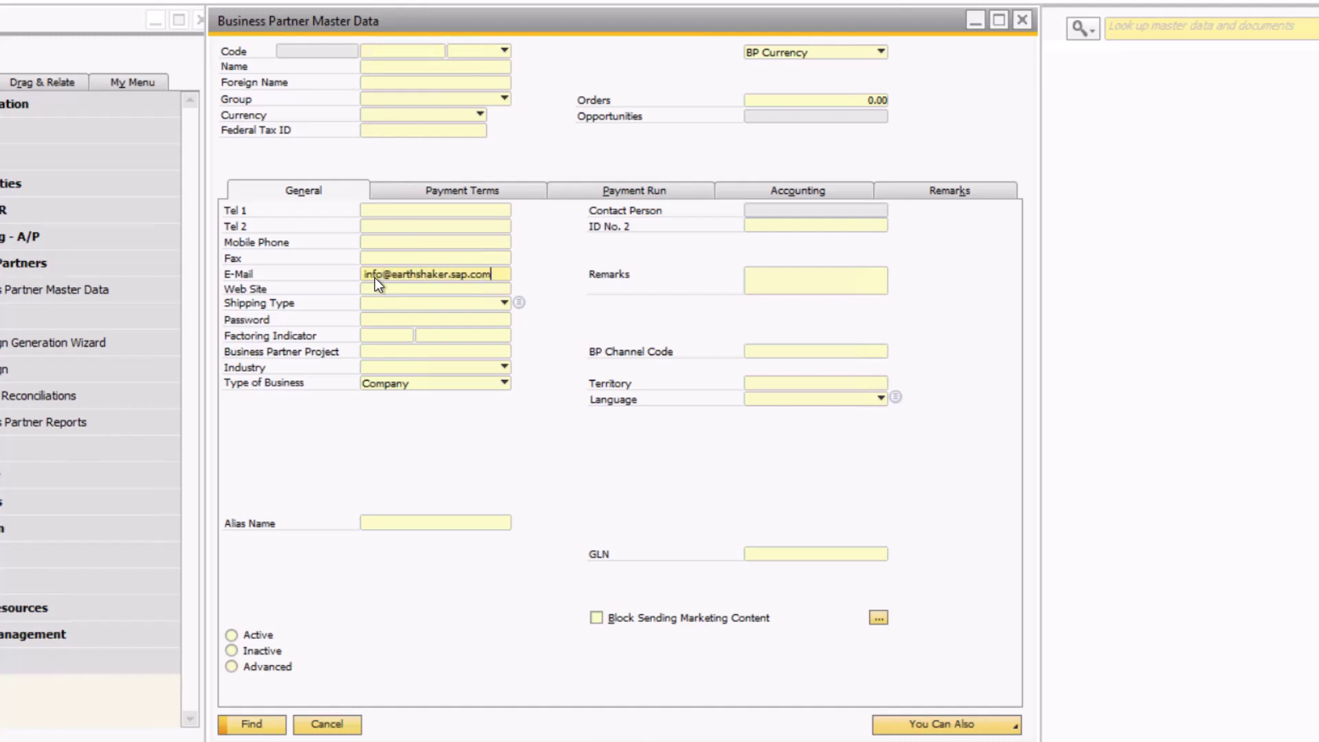
{"action": "left_click", "coordinate": [278, 730]}
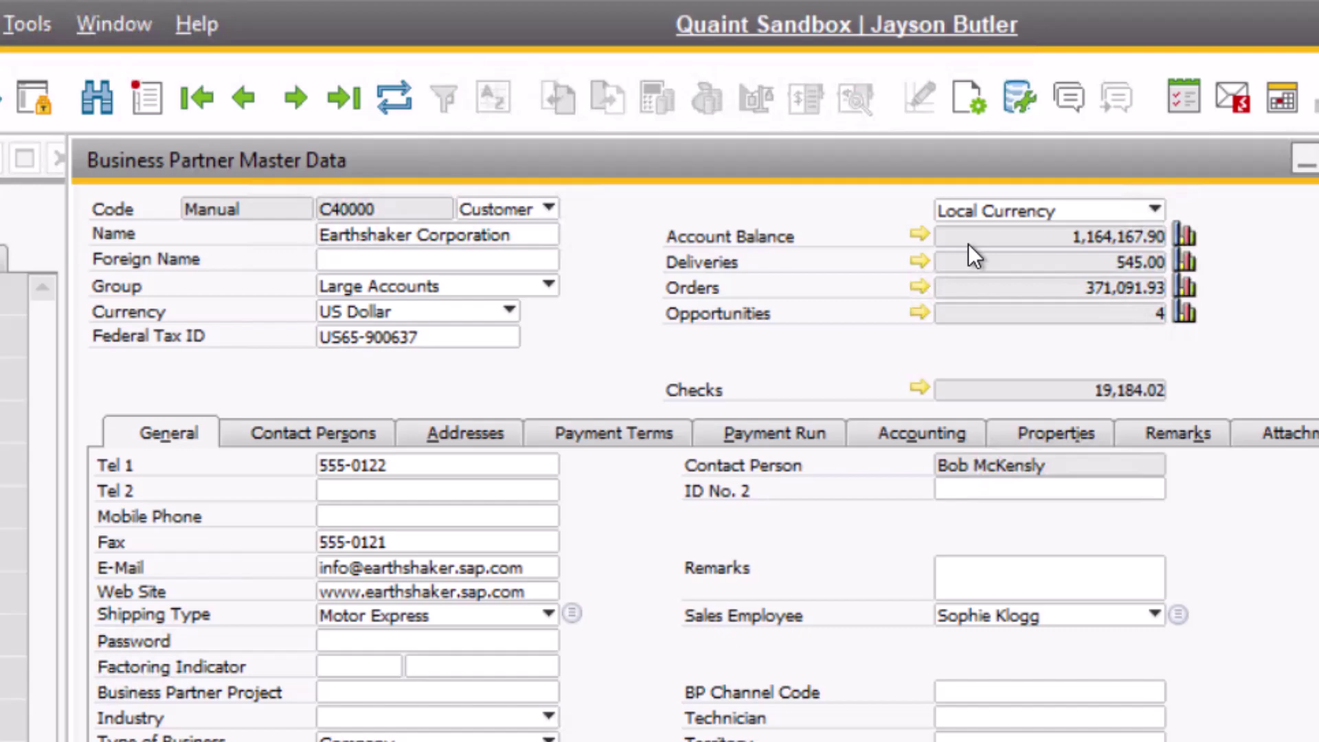
View the partner's account balance list, inspect A/R invoice 15, then close it.
{"action": "left_click", "coordinate": [919, 234]}
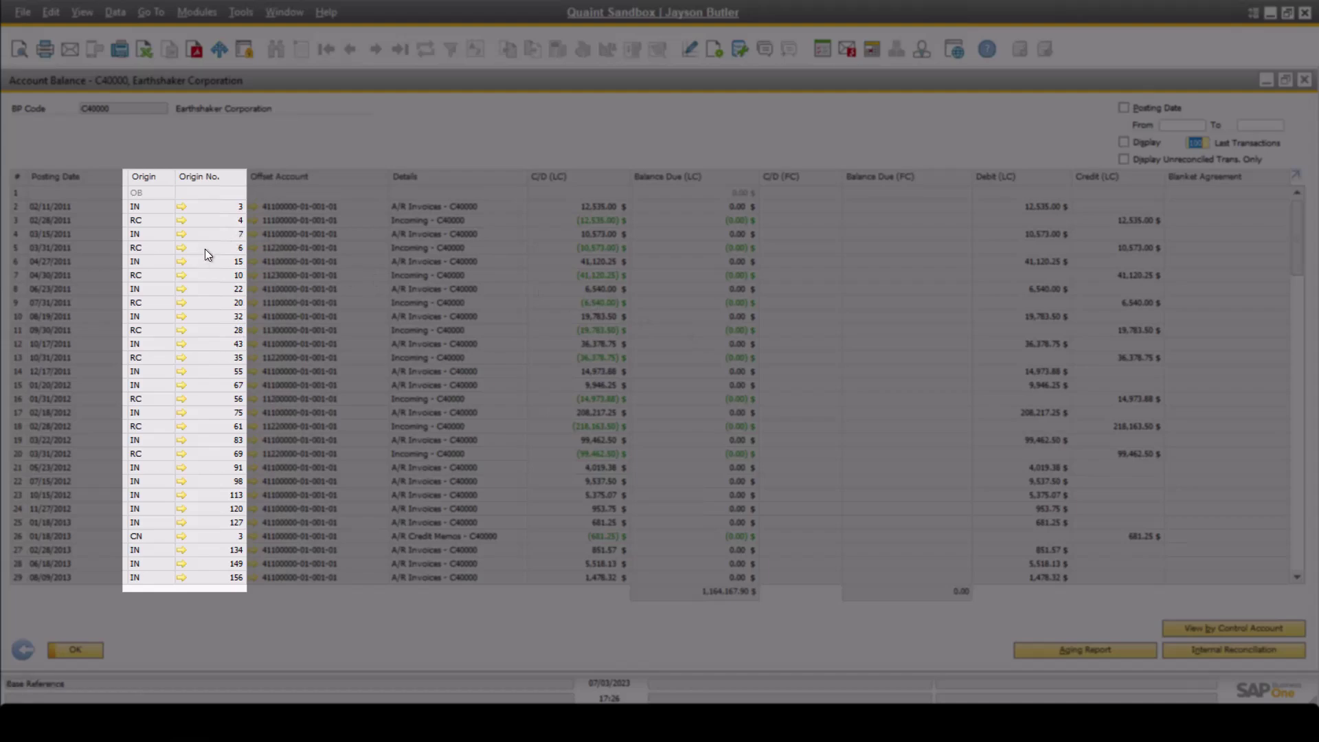
{"action": "left_click", "coordinate": [182, 262]}
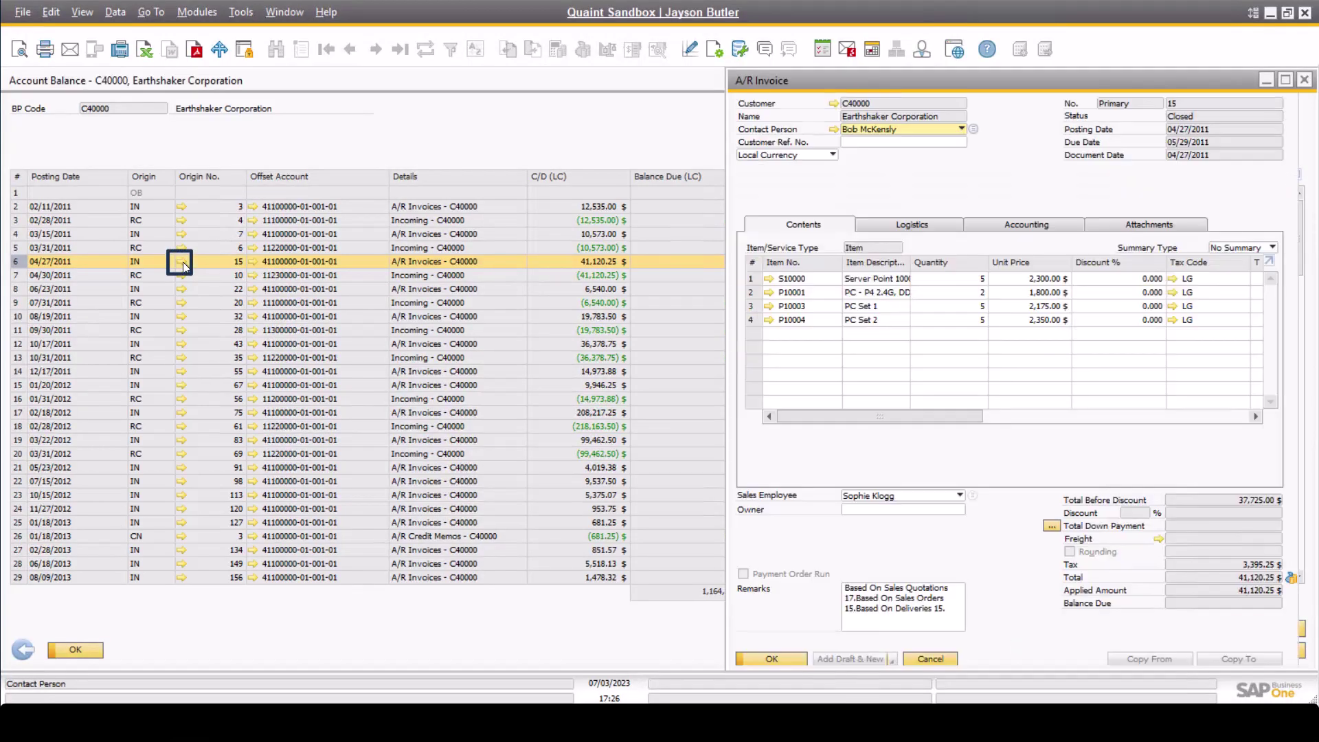
{"action": "left_click", "coordinate": [1304, 83]}
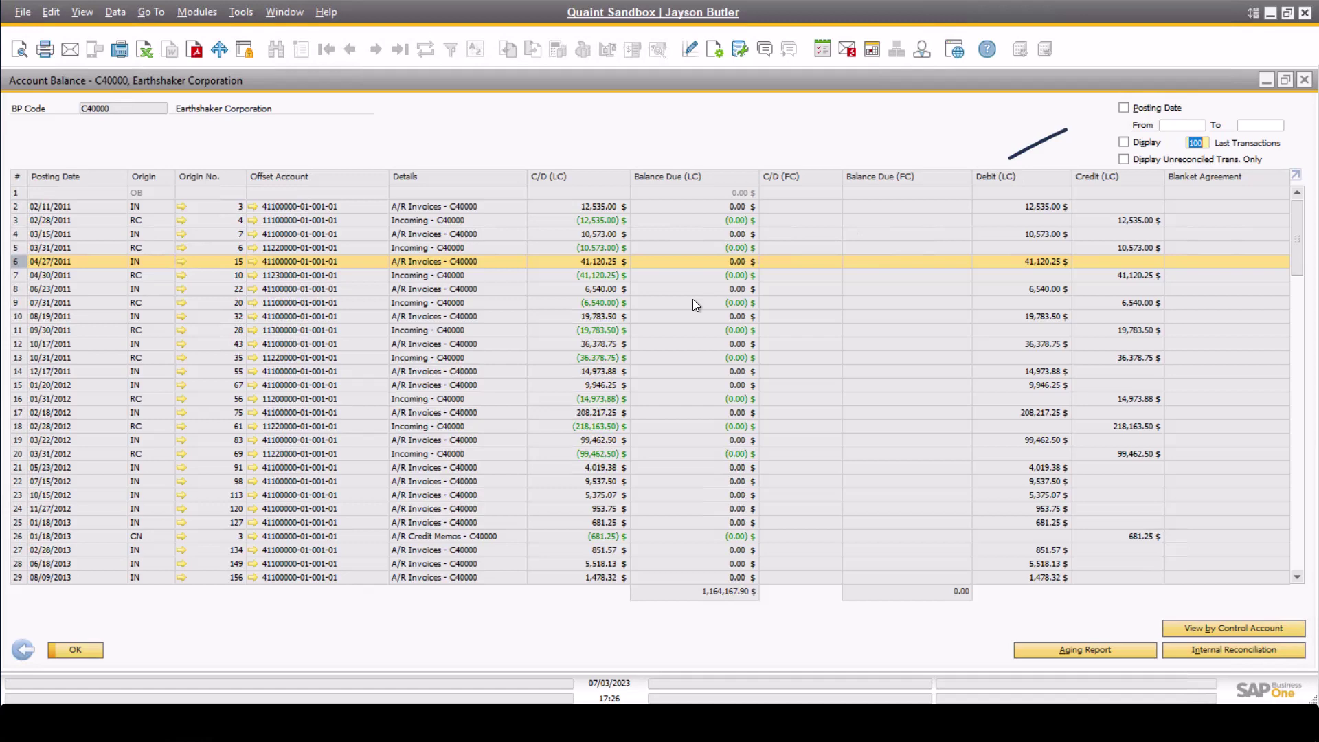
Filter the account balance to posting dates from 01/01/2017 to 12/31/2018.
{"action": "left_click", "coordinate": [1156, 106]}
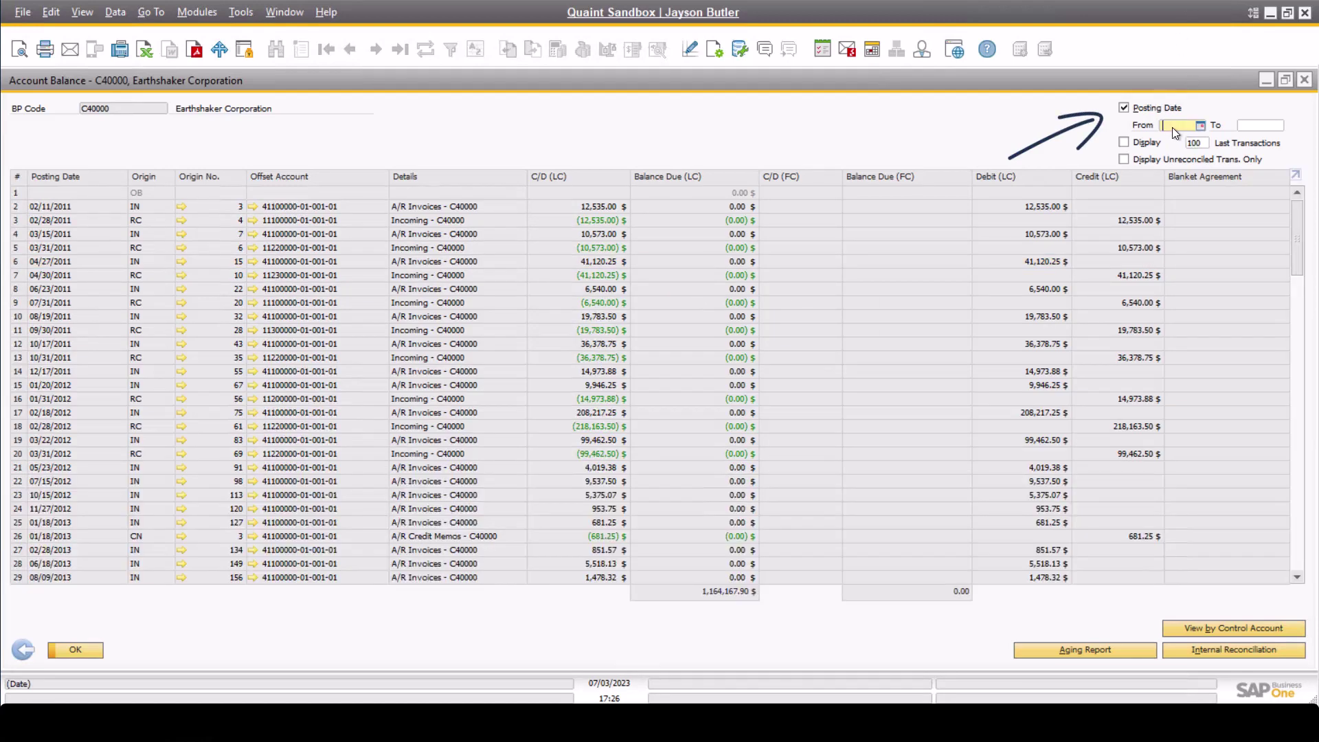
{"action": "left_click", "coordinate": [1172, 127]}
{"action": "type", "text": "01/01/201"}
{"action": "type", "text": "7"}
{"action": "key", "text": "Tab"}
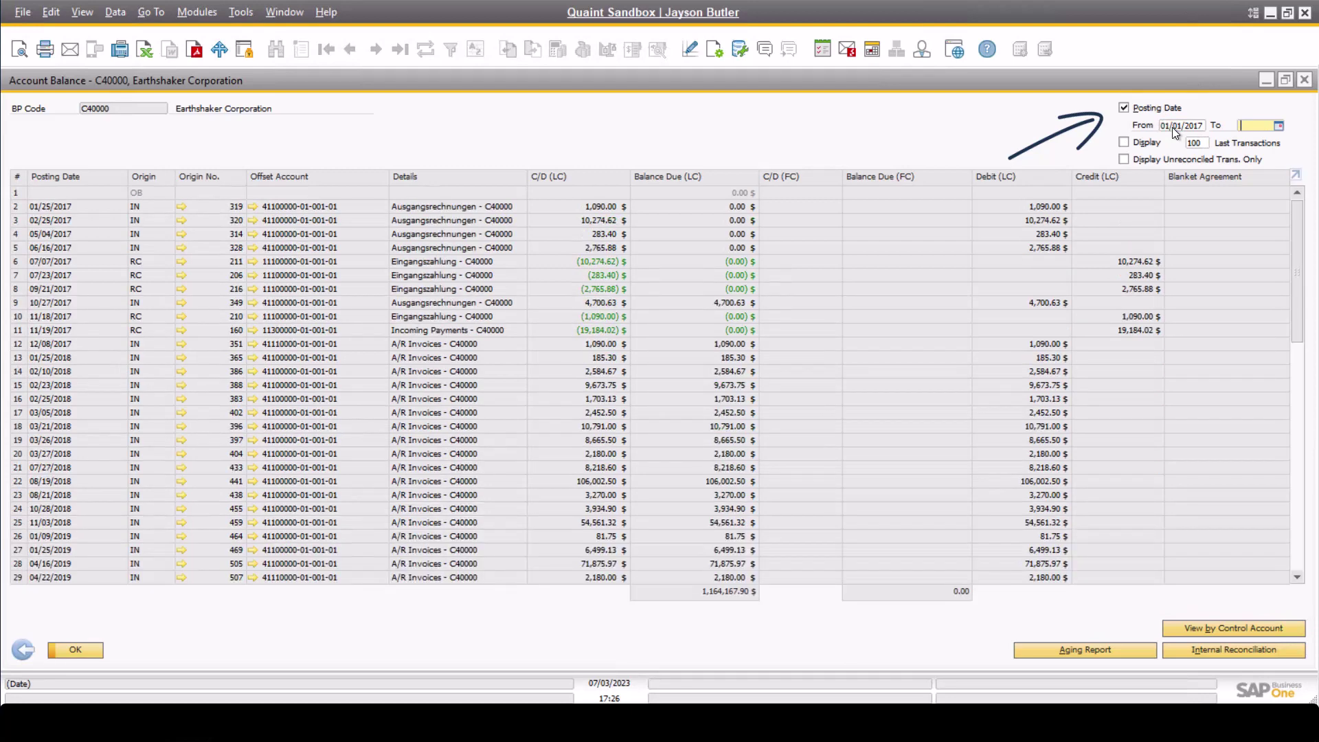
{"action": "type", "text": "12/31/20"}
{"action": "type", "text": "18"}
{"action": "key", "text": "Tab"}
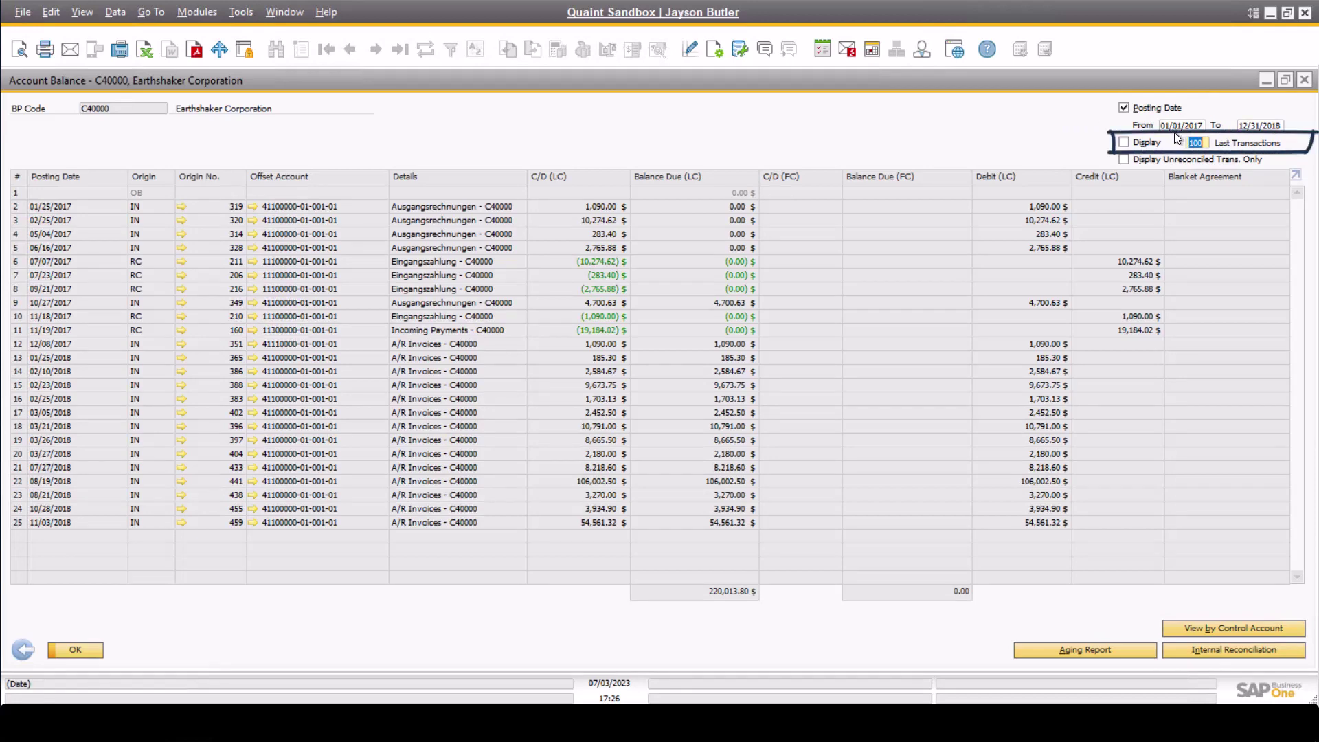
Limit the displayed list to the last 20 transactions.
{"action": "left_click", "coordinate": [1135, 141]}
{"action": "left_click", "coordinate": [1194, 143]}
{"action": "type", "text": "20"}
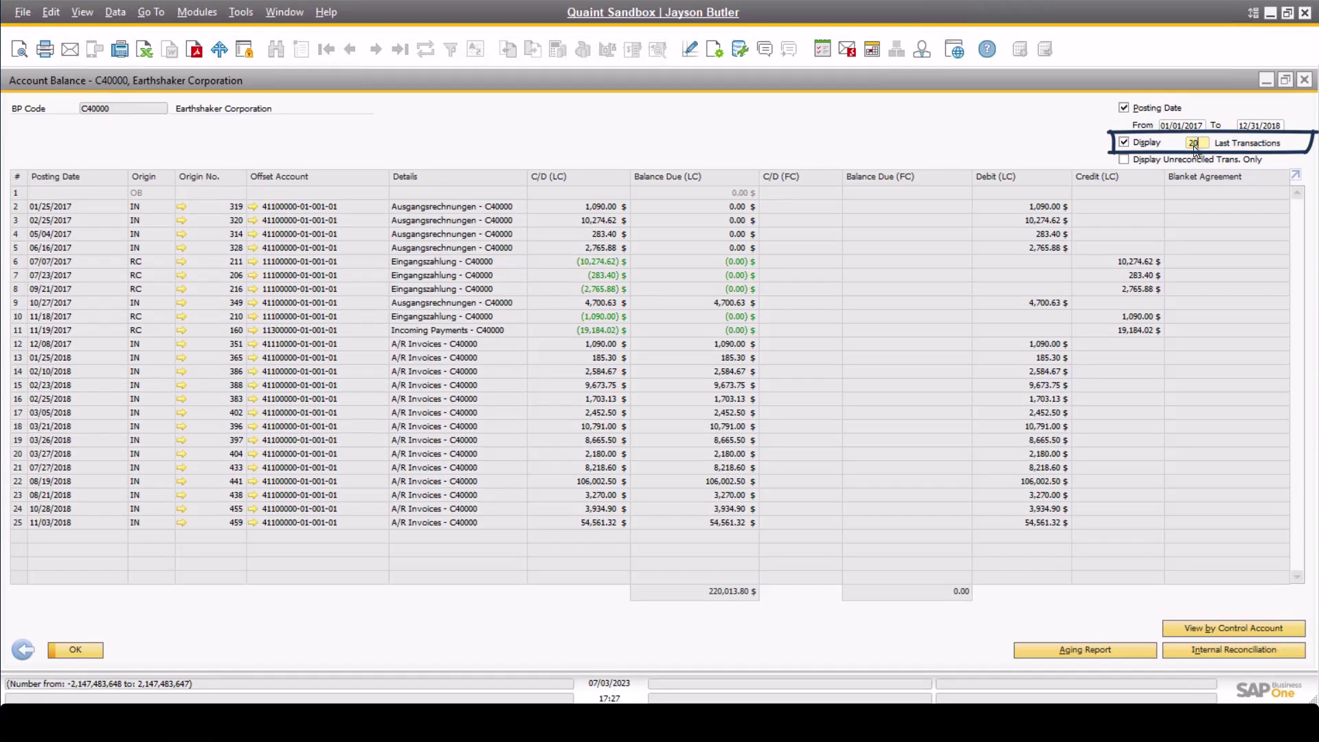
{"action": "key", "text": "Tab"}
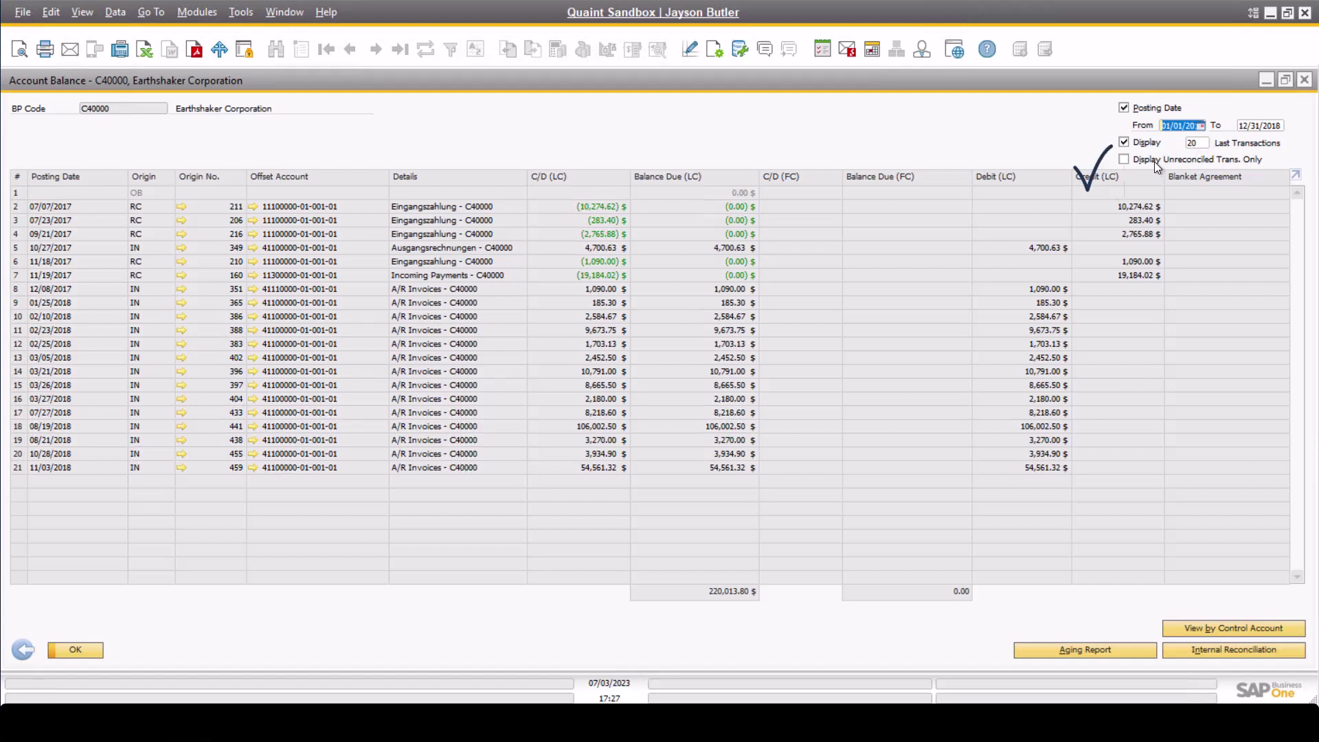
Show unreconciled transactions only, noting the Internal Reconciliation and Aging Report buttons.
{"action": "left_click", "coordinate": [1124, 159]}
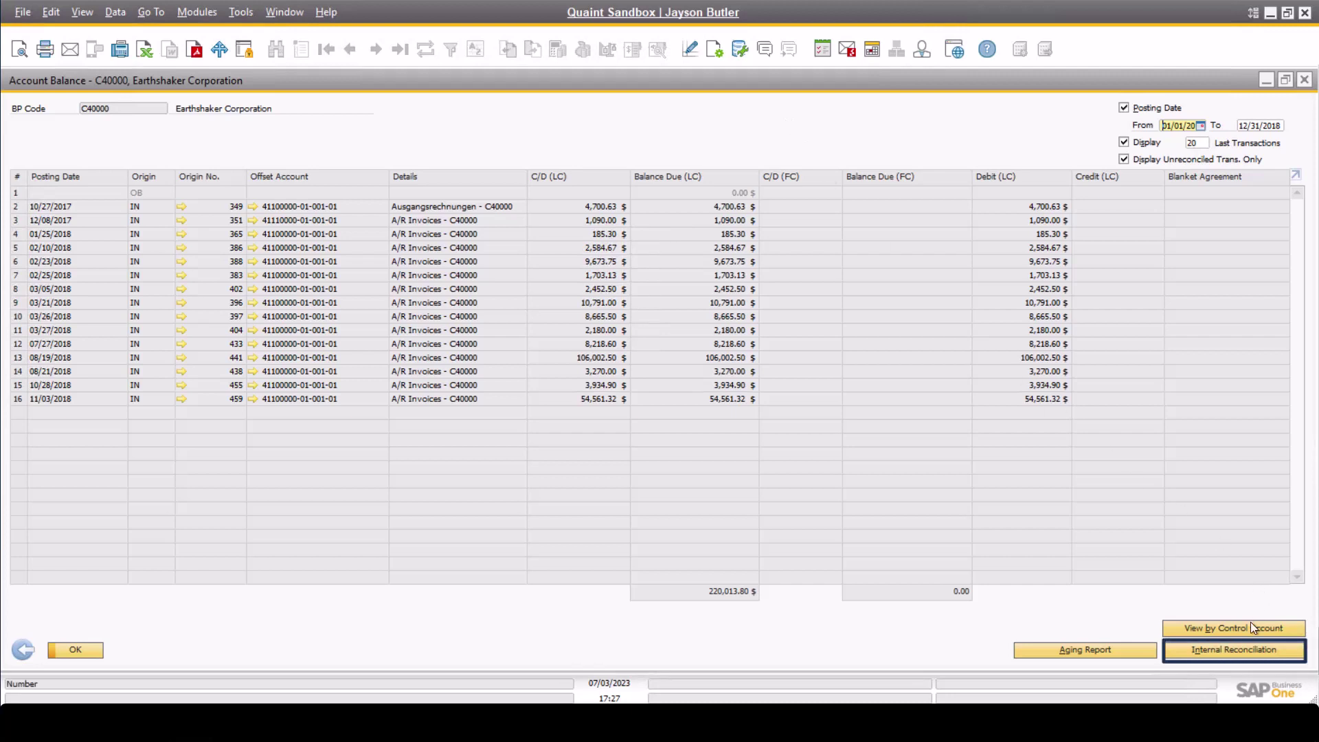
{"action": "left_click", "coordinate": [1236, 652]}
{"action": "left_click", "coordinate": [1140, 656]}
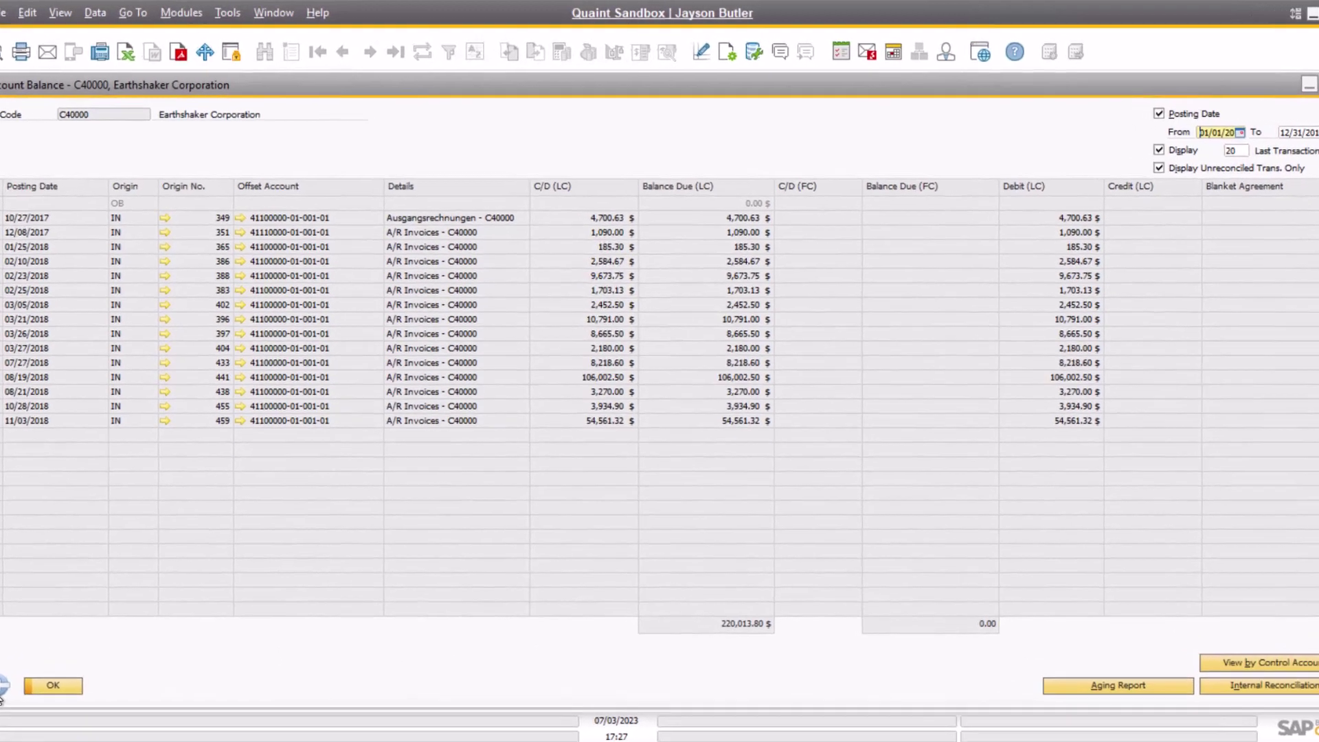
Return to the record, view the check balance with open checks only, then go back.
{"action": "left_click", "coordinate": [21, 651]}
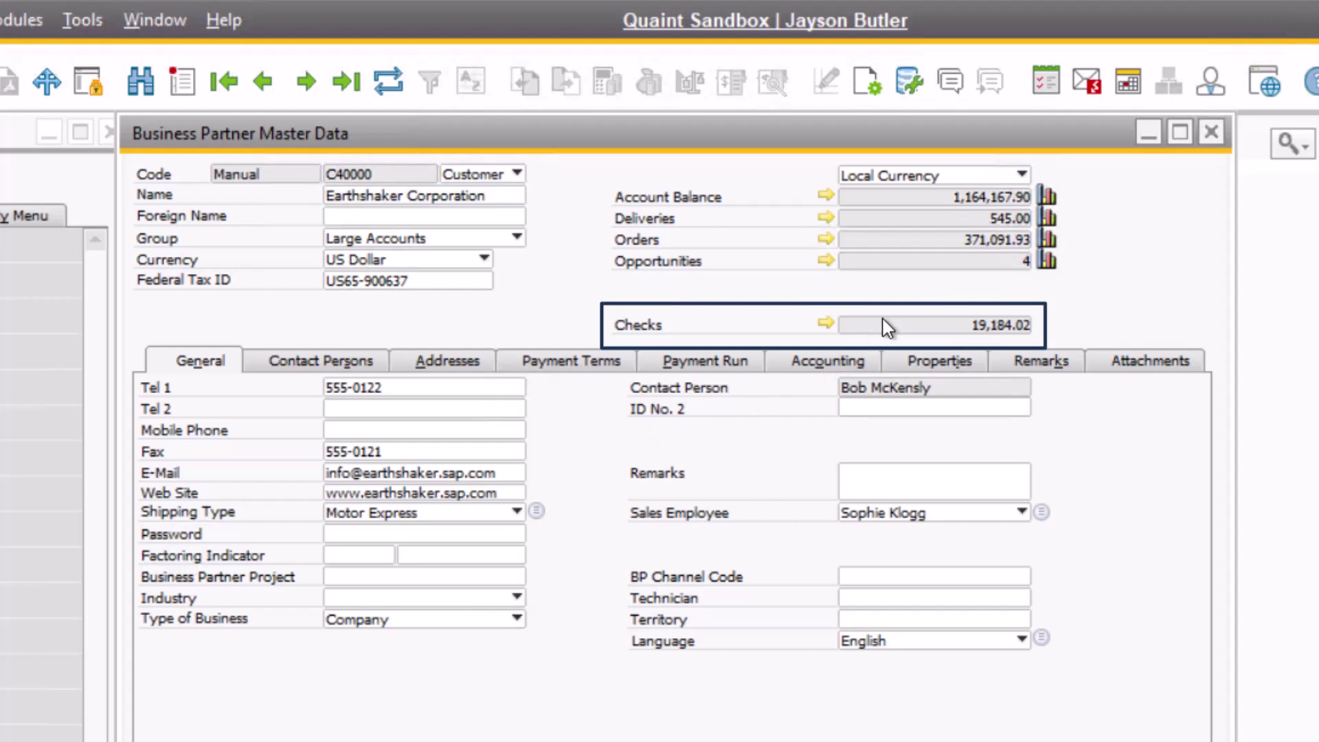
{"action": "left_click", "coordinate": [826, 323]}
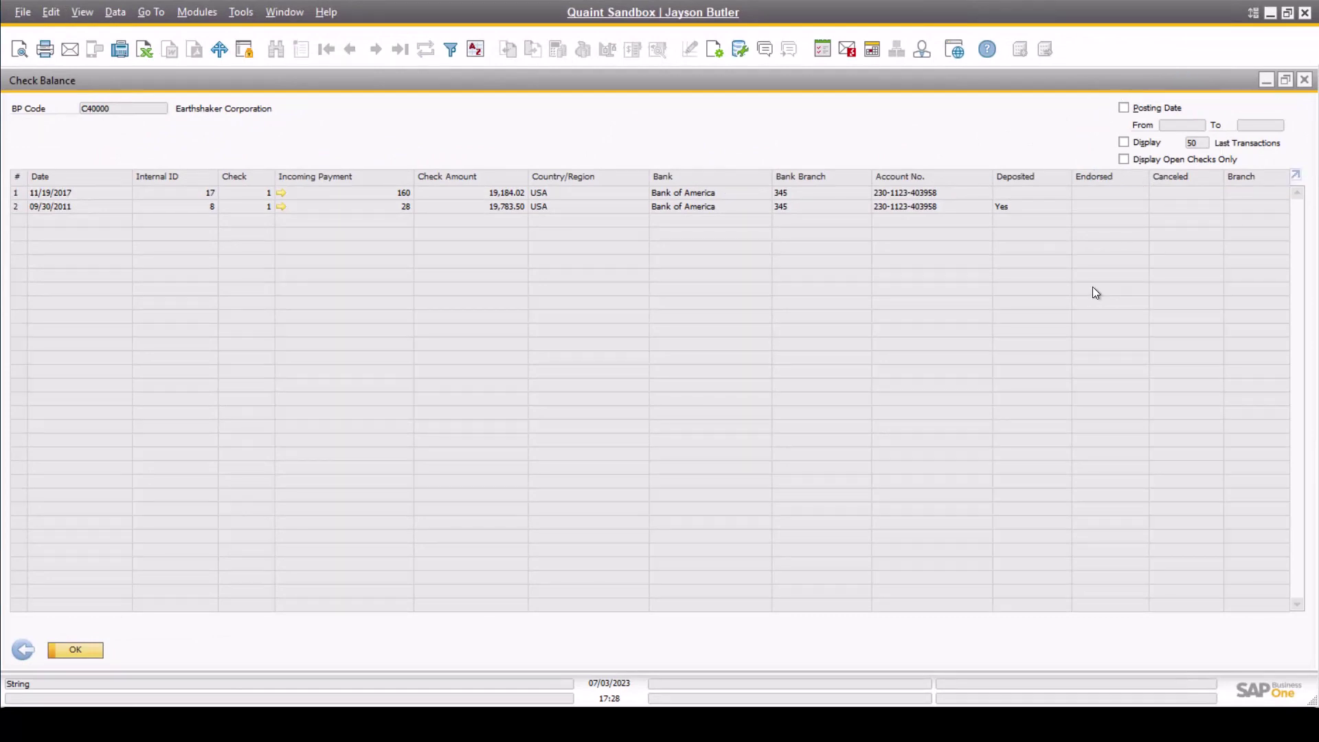
{"action": "left_click", "coordinate": [1123, 161]}
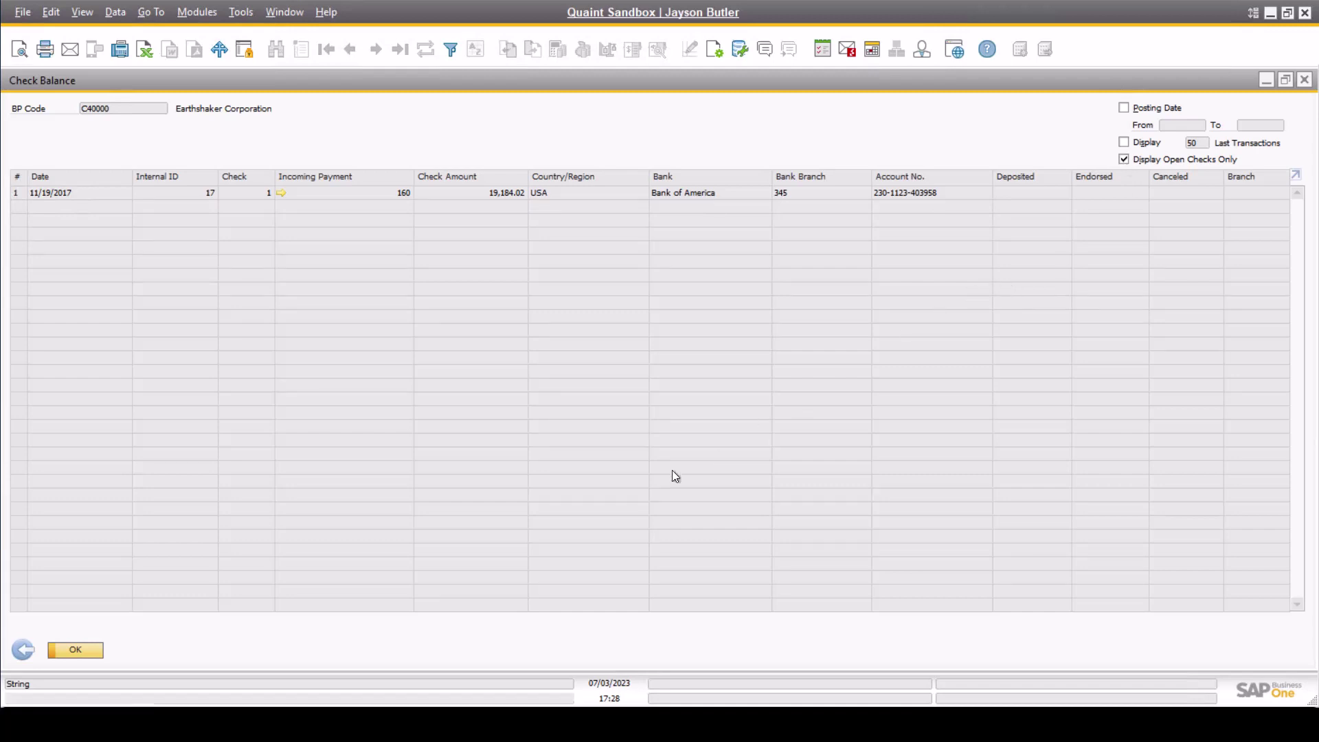
{"action": "left_click", "coordinate": [23, 648]}
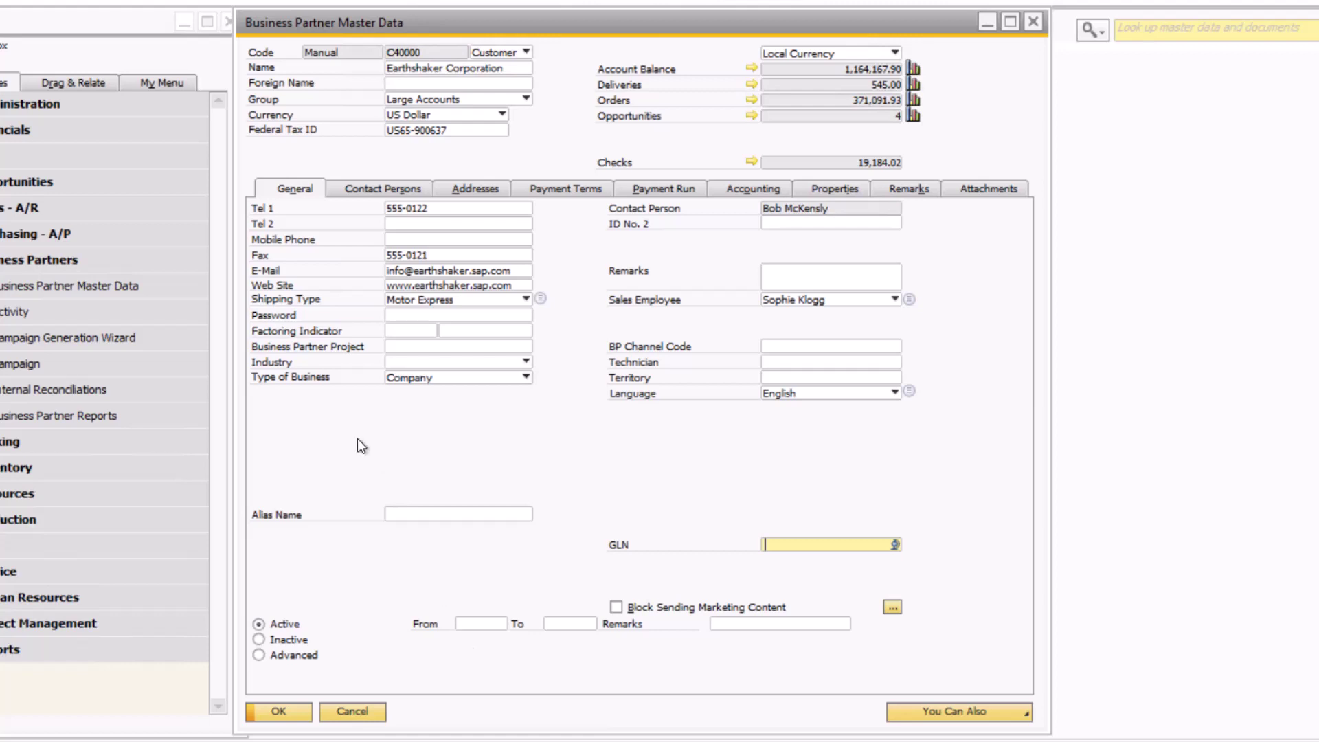
Switch to the Contact Persons tab to list Earthshaker Corporation's two contacts.
{"action": "left_click", "coordinate": [370, 195]}
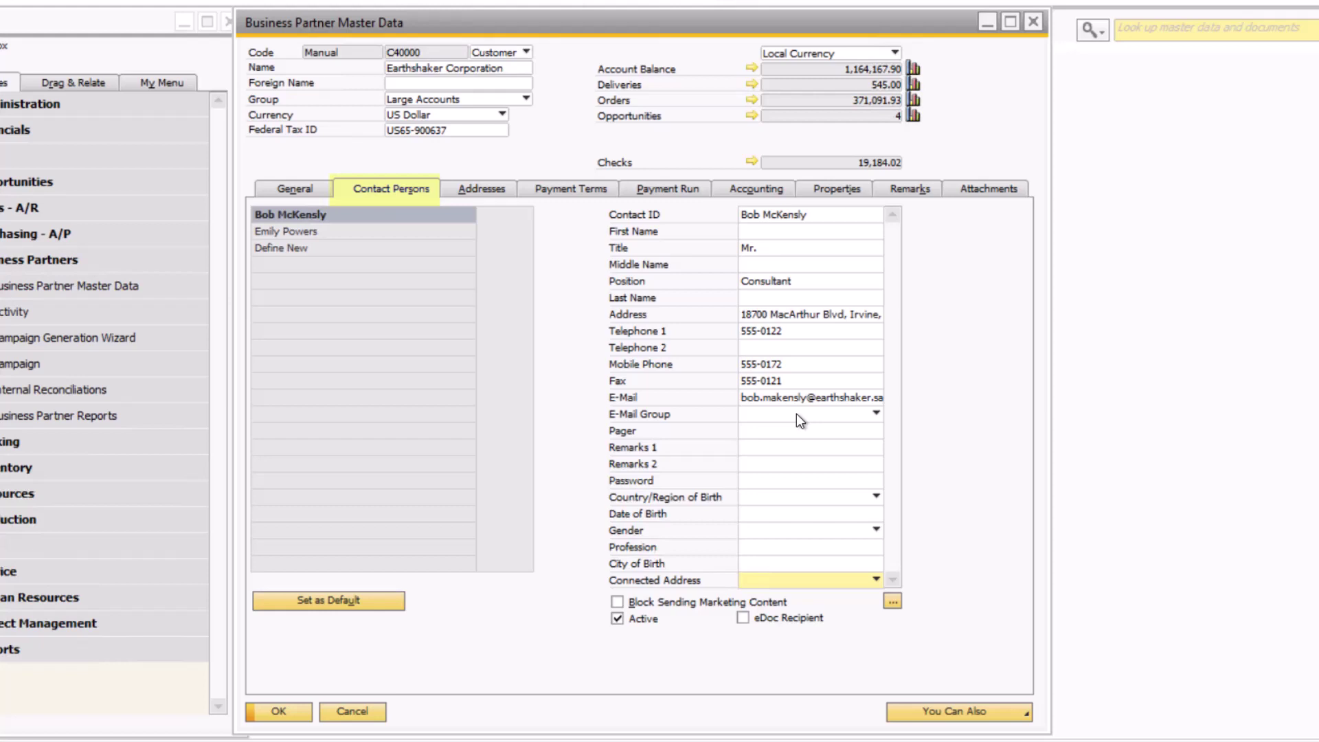
Expand the Connected Address dropdown to see the Bill To and Ship To options.
{"action": "left_click", "coordinate": [802, 583]}
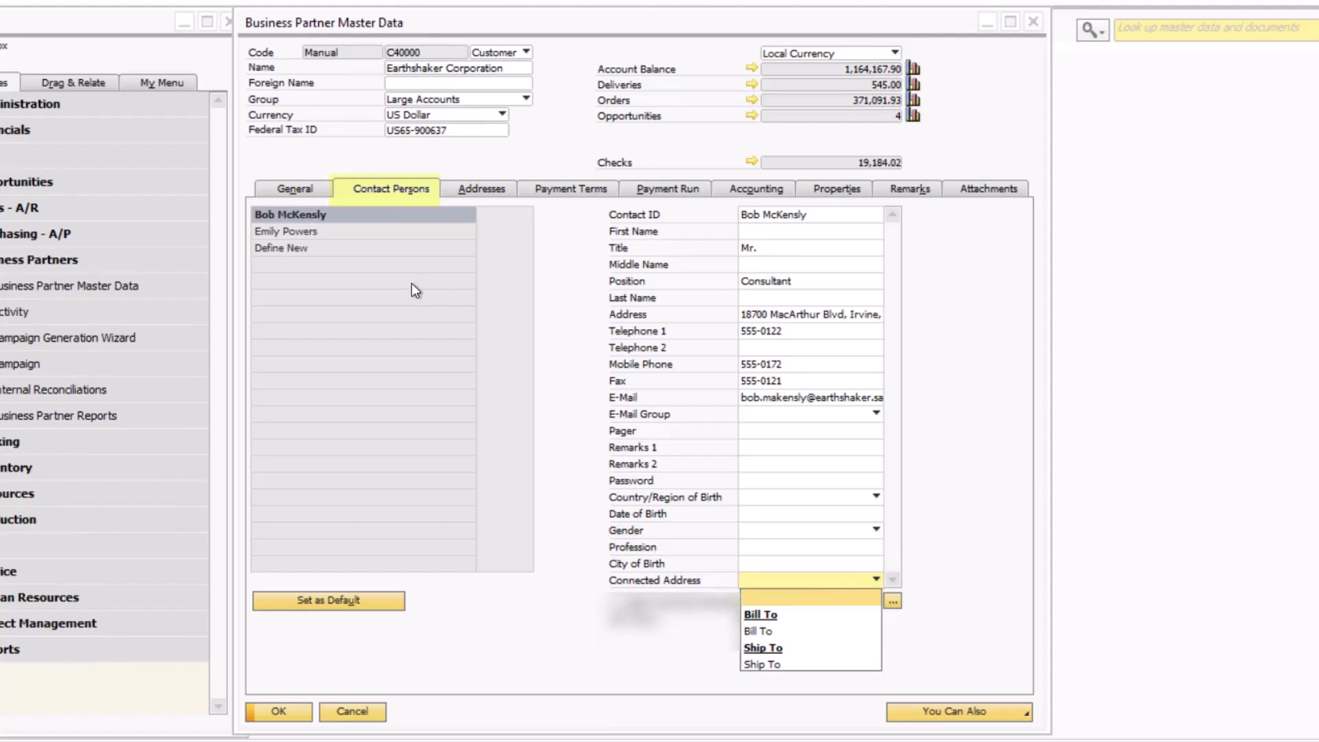
Define a new contact person, entering the contact's full name and position AP.
{"action": "left_click", "coordinate": [353, 251]}
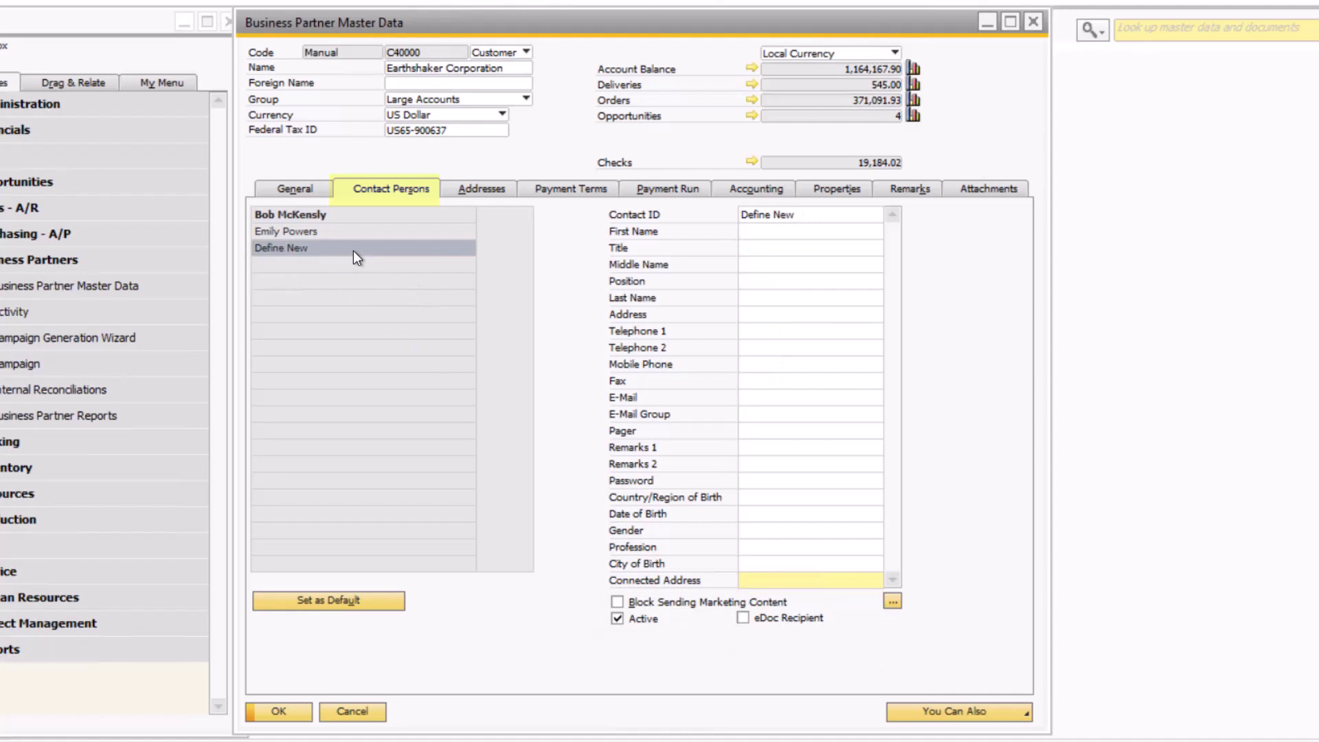
{"action": "left_click", "coordinate": [771, 215]}
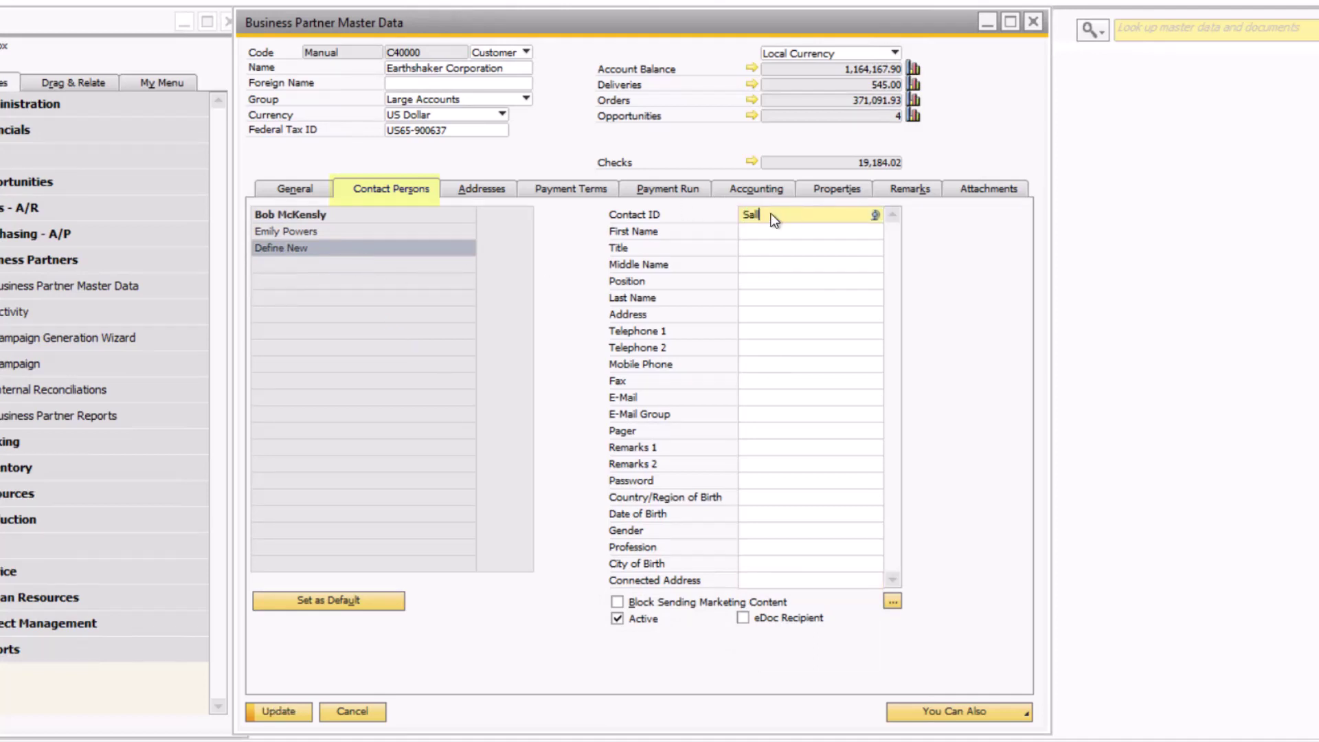
{"action": "left_click", "coordinate": [765, 281]}
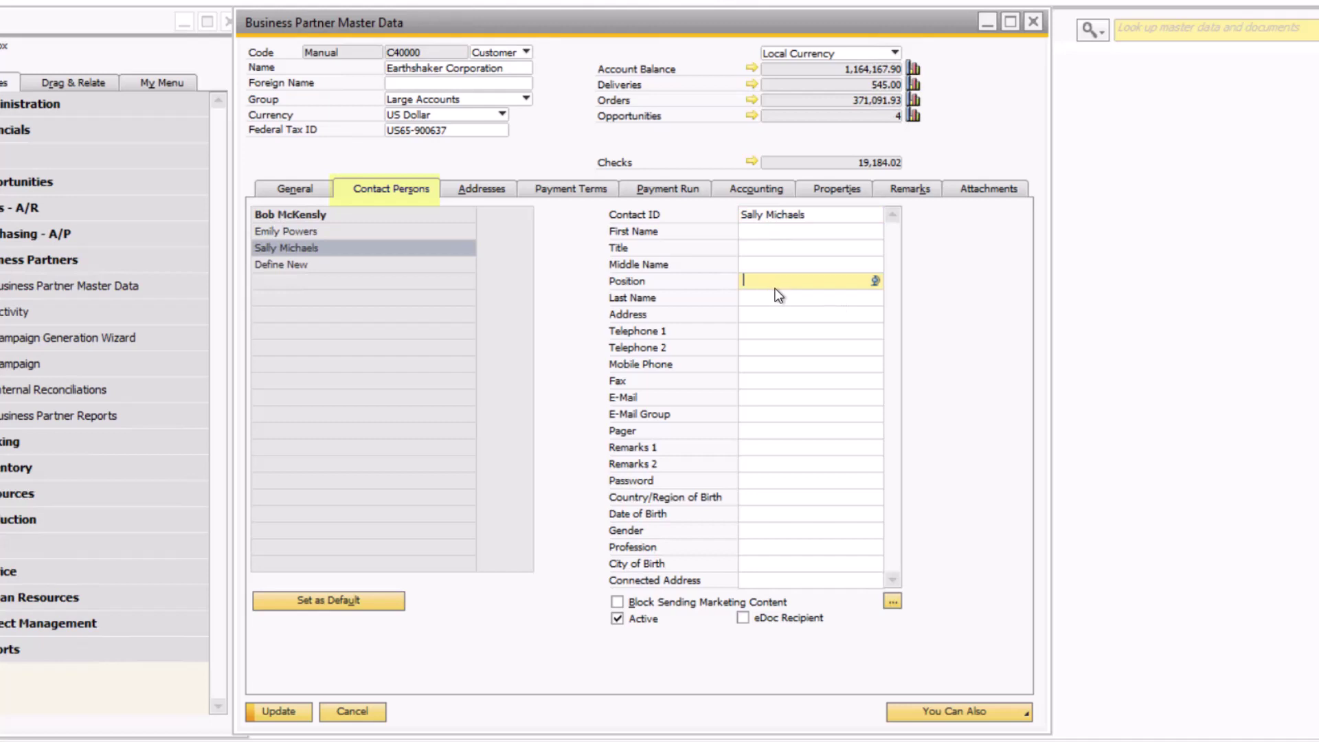
{"action": "type", "text": "AP"}
Fill in the contact's telephone and e-mail, connect it to Bill To, and save.
{"action": "left_click", "coordinate": [764, 332]}
{"action": "type", "text": "555"}
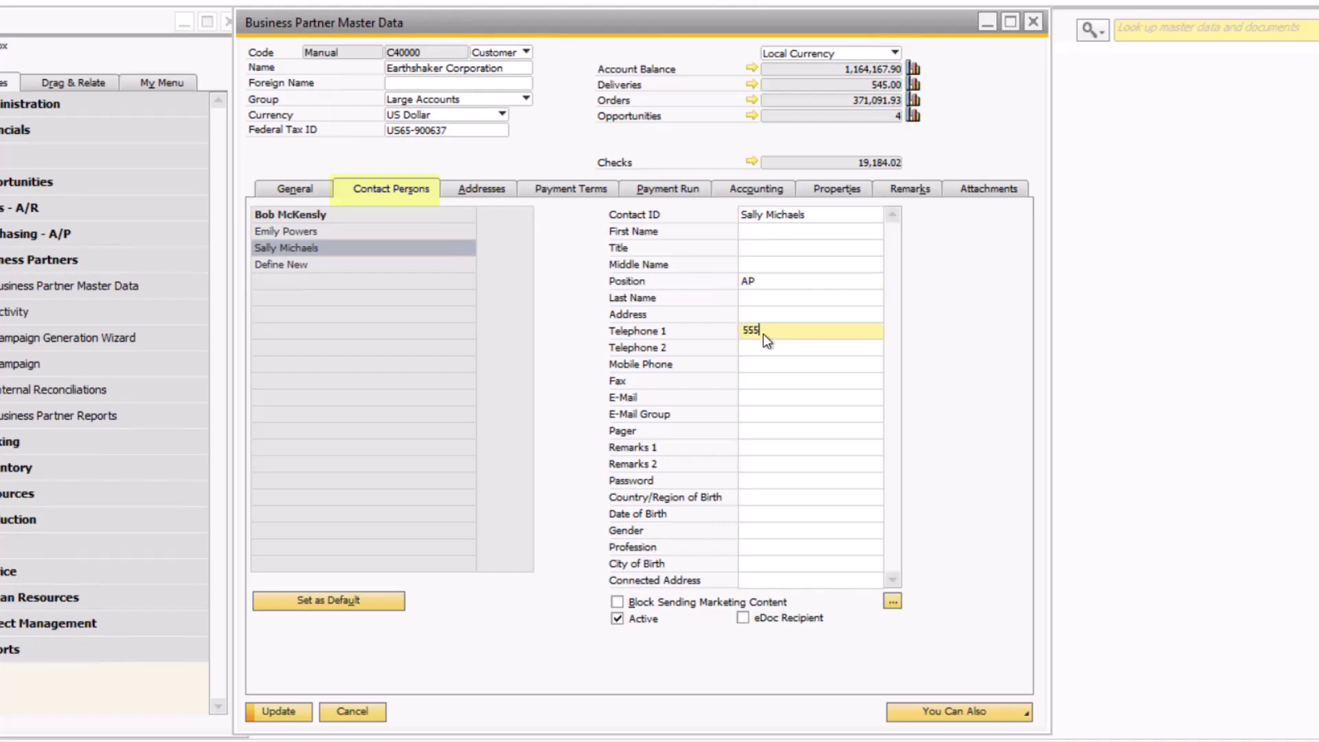
{"action": "type", "text": "-82"}
{"action": "key", "text": "Tab"}
{"action": "key", "text": "Tab"}
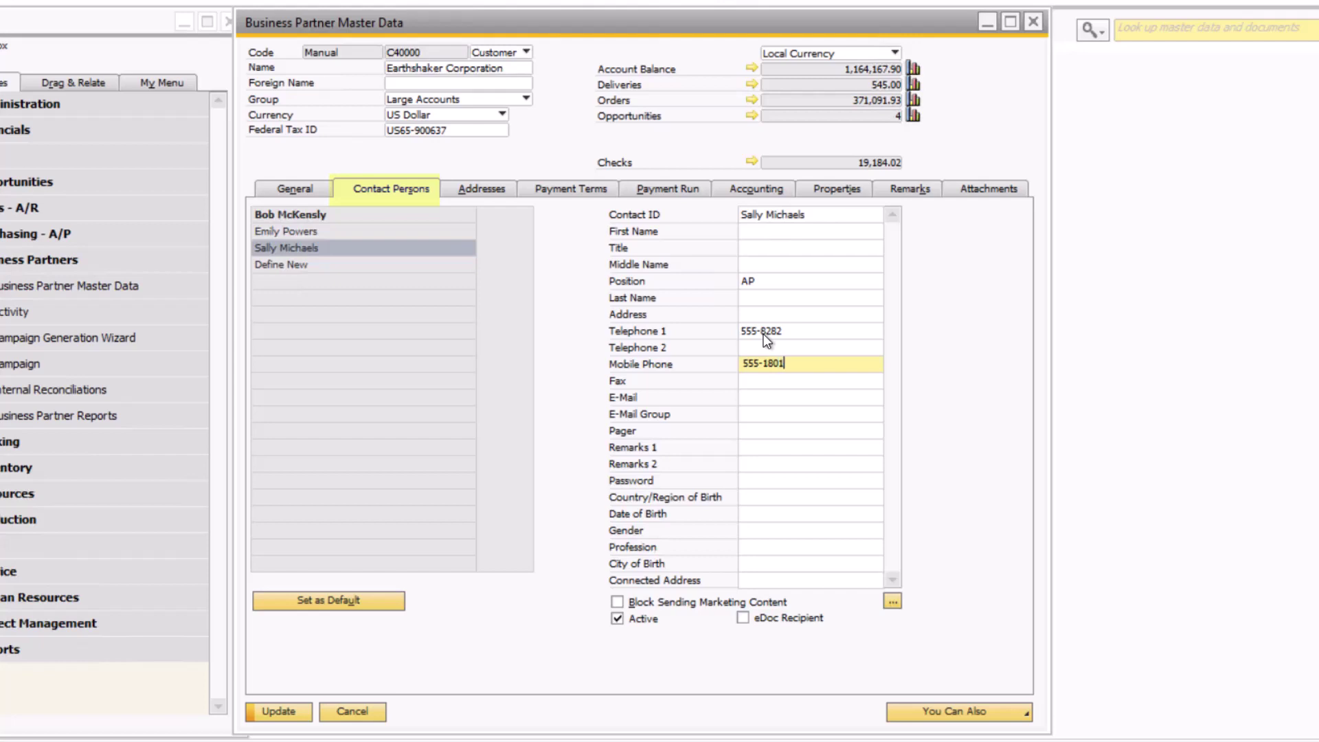
{"action": "key", "text": "Tab"}
{"action": "key", "text": "Tab"}
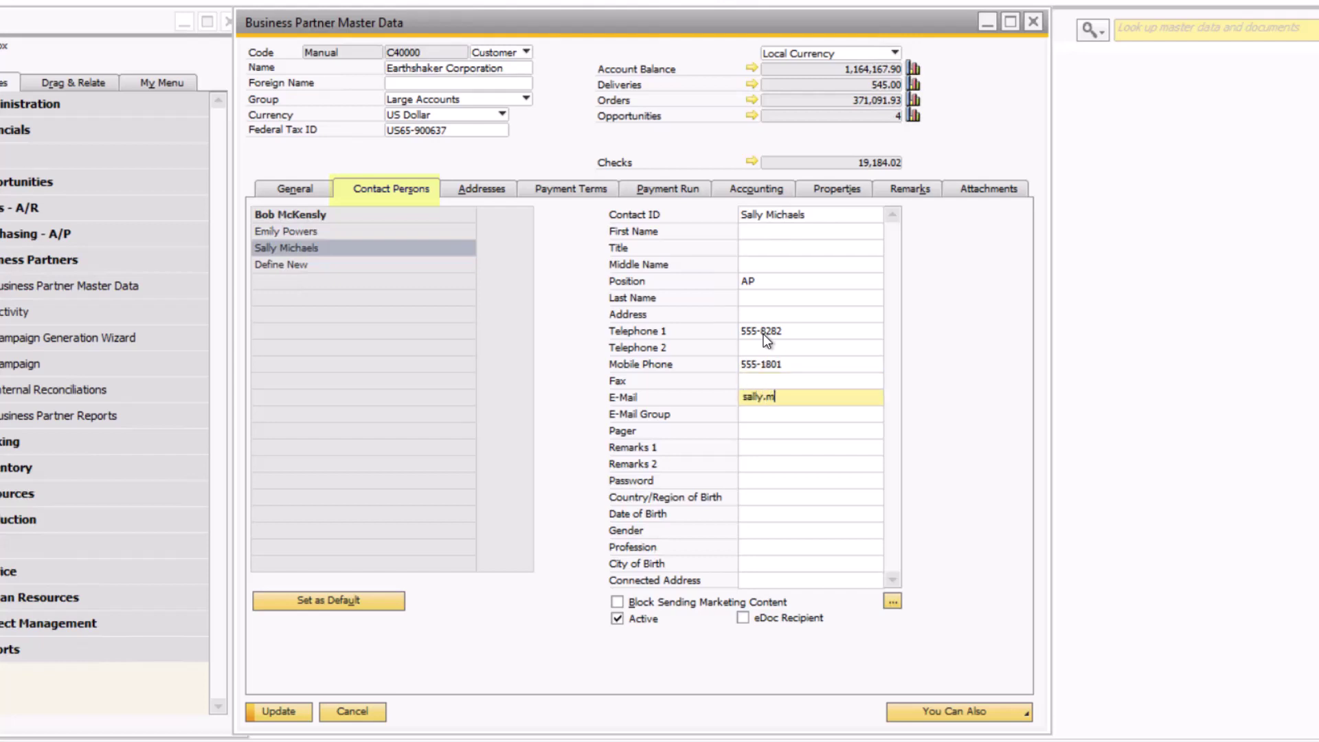
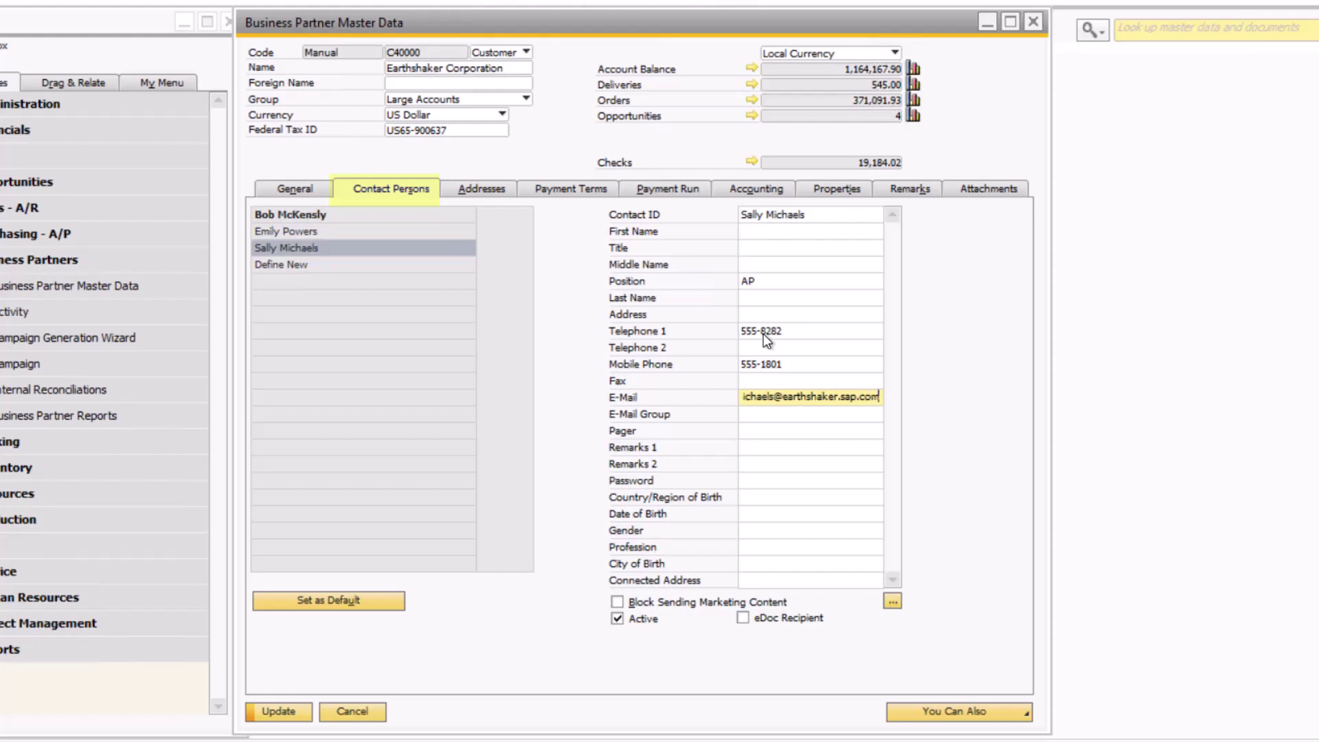
{"action": "left_click", "coordinate": [856, 580]}
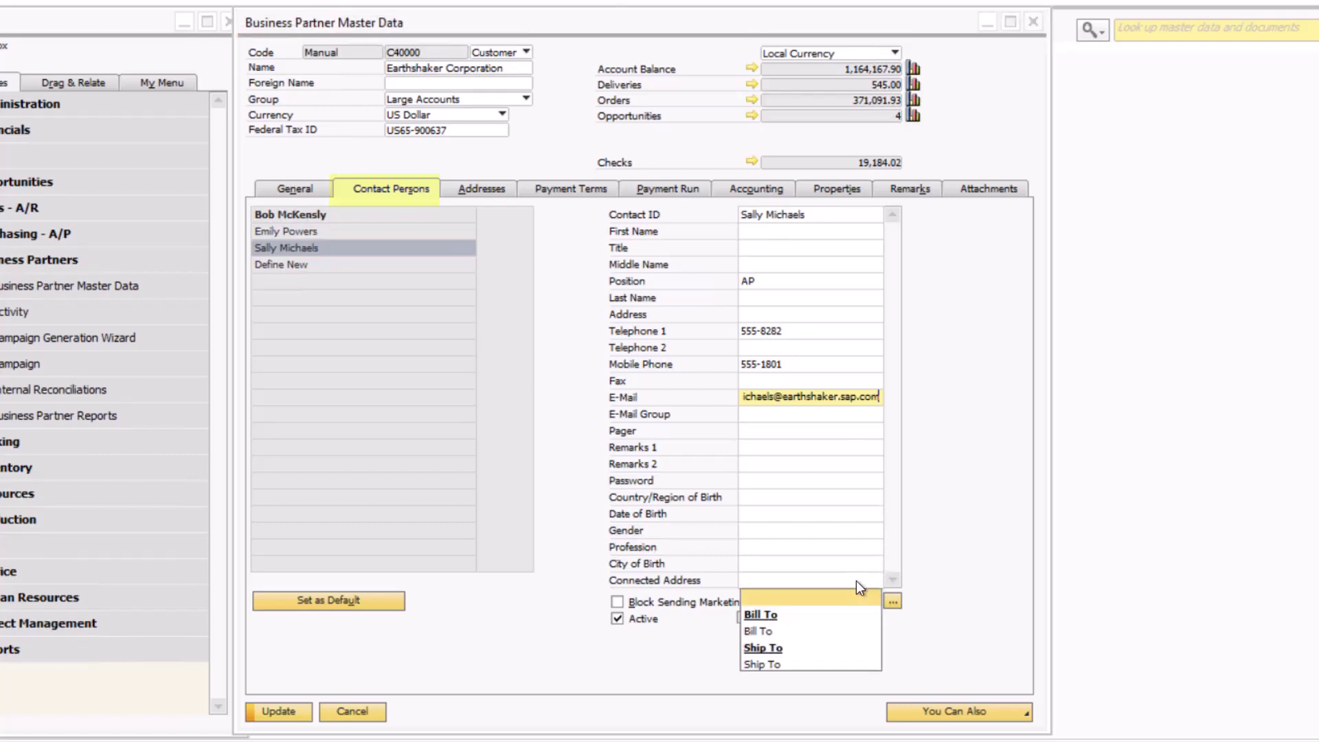
{"action": "left_click", "coordinate": [821, 630]}
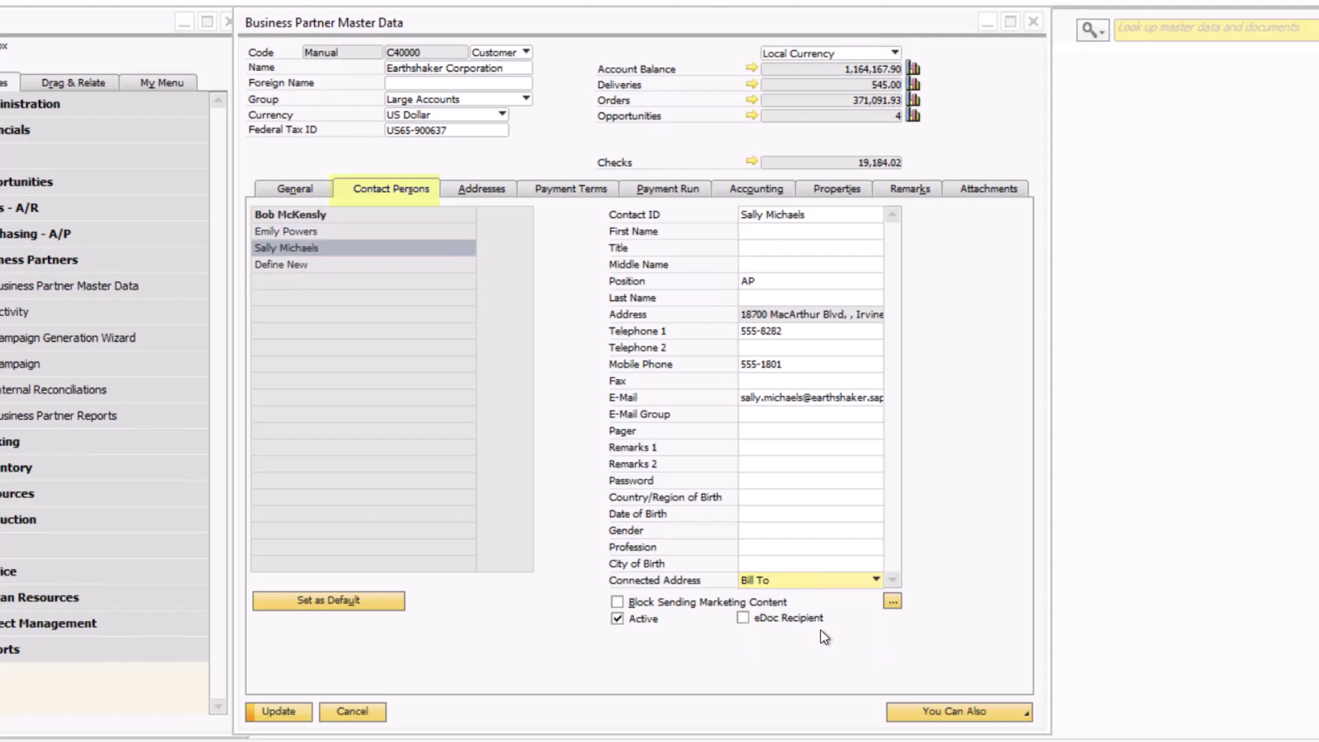
{"action": "left_click", "coordinate": [278, 712]}
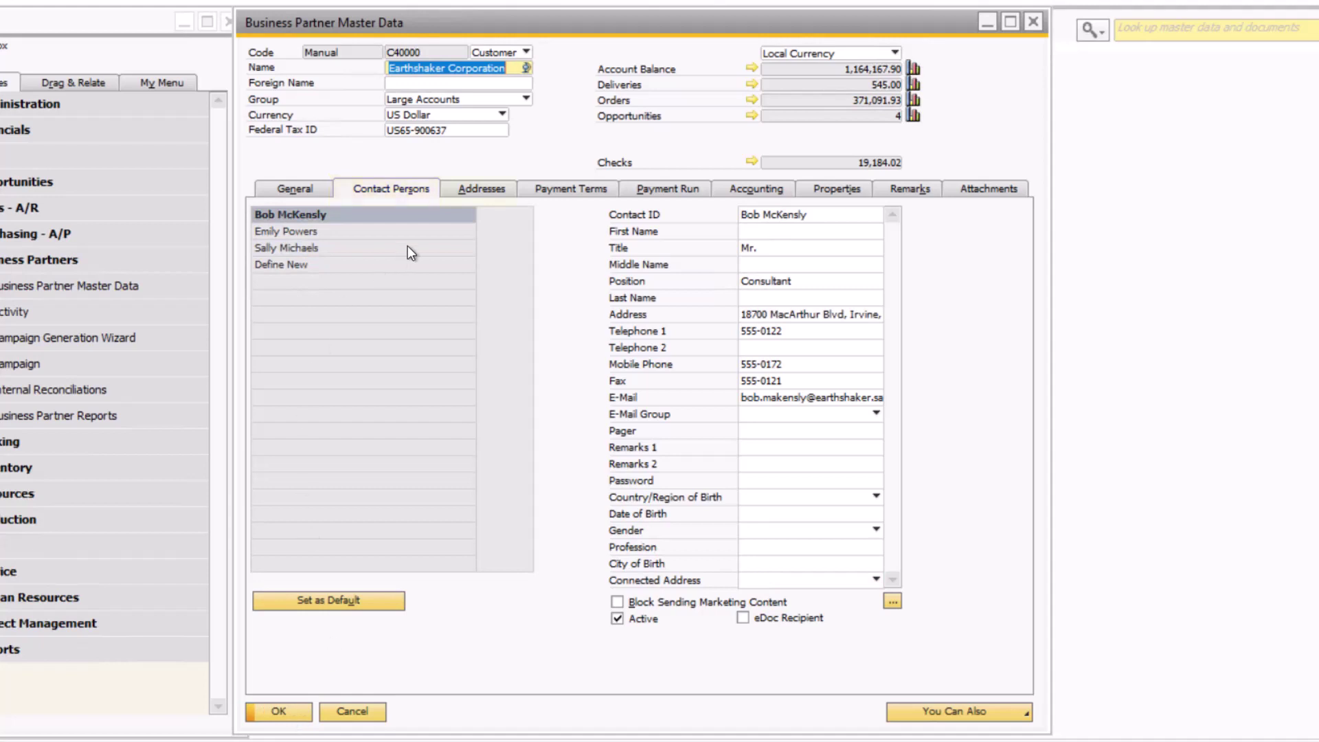
Switch to the Addresses tab to list the partner's Bill To and Ship To addresses.
{"action": "left_click", "coordinate": [468, 190]}
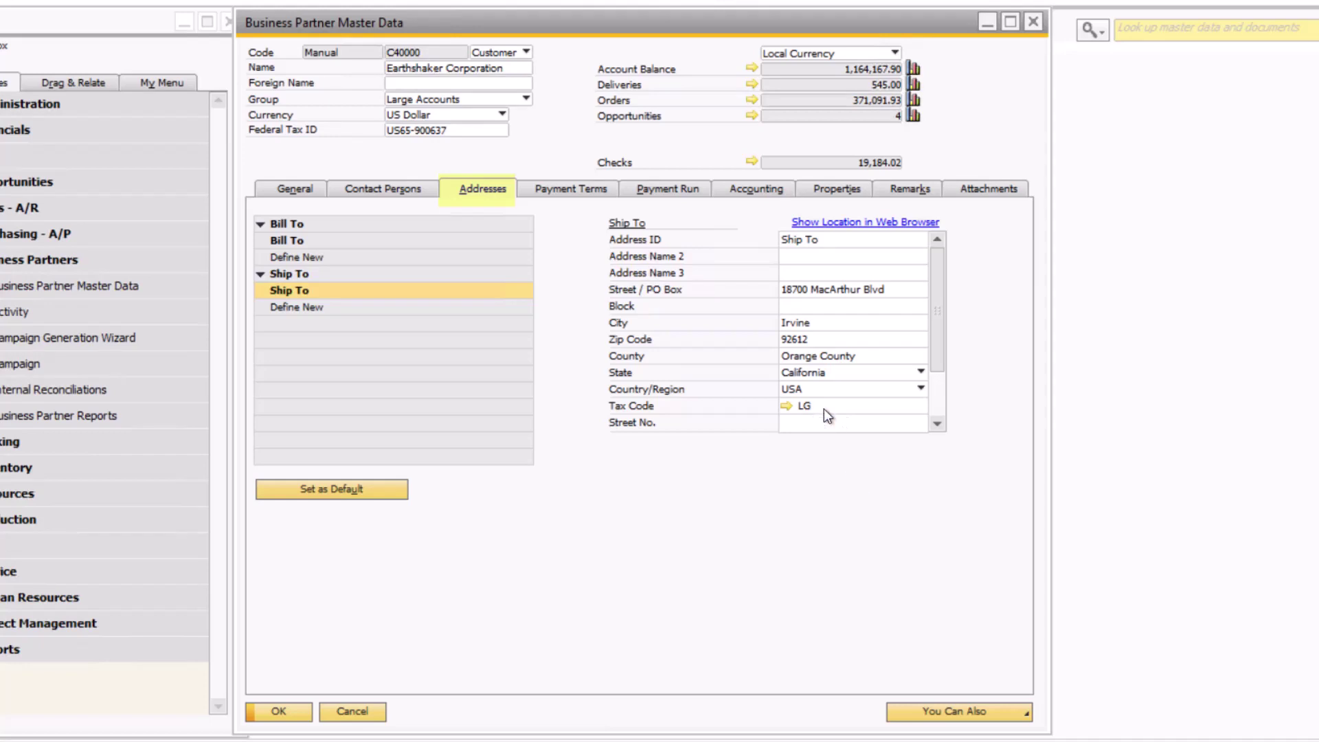
Add Bill To address 'Detroit Office' with street, city Detroit, zip and state Michigan, then update.
{"action": "left_click", "coordinate": [311, 258]}
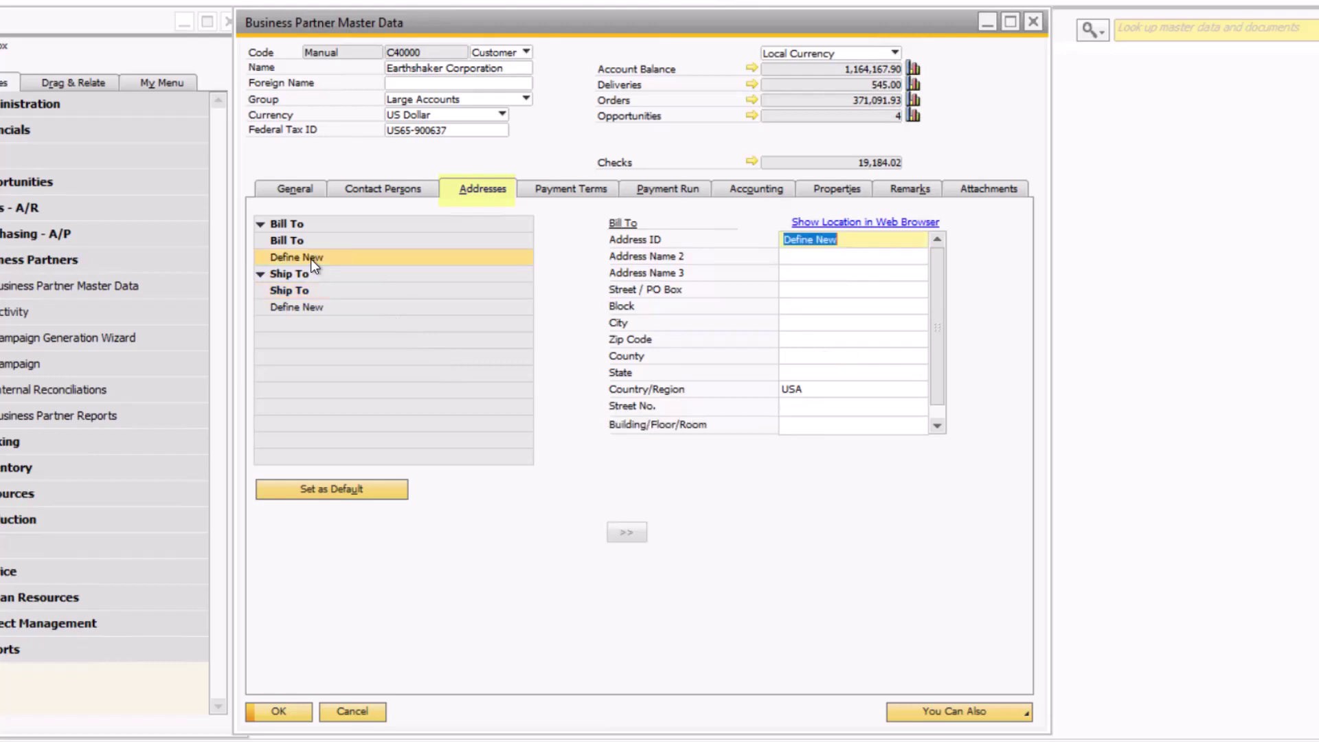
{"action": "type", "text": "Detro"}
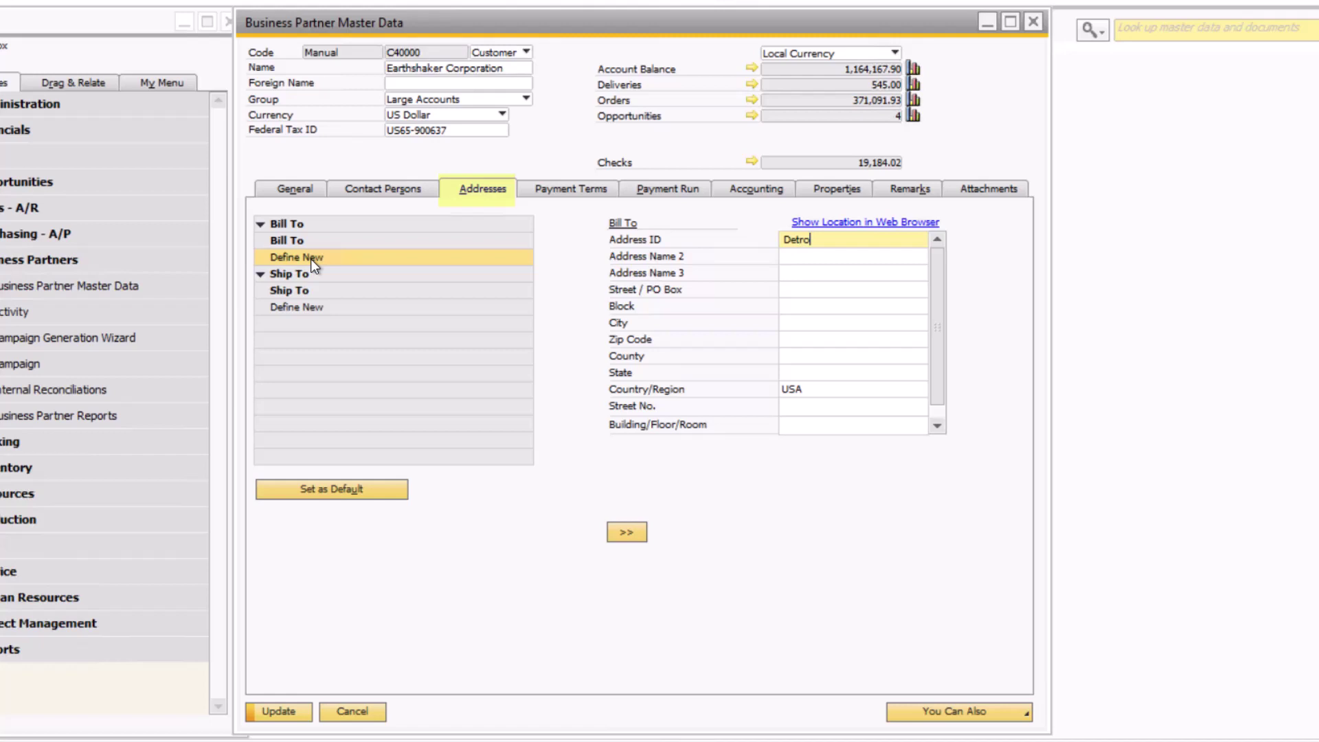
{"action": "type", "text": "it Office"}
{"action": "key", "text": "Tab"}
{"action": "key", "text": "Tab"}
{"action": "key", "text": "Tab"}
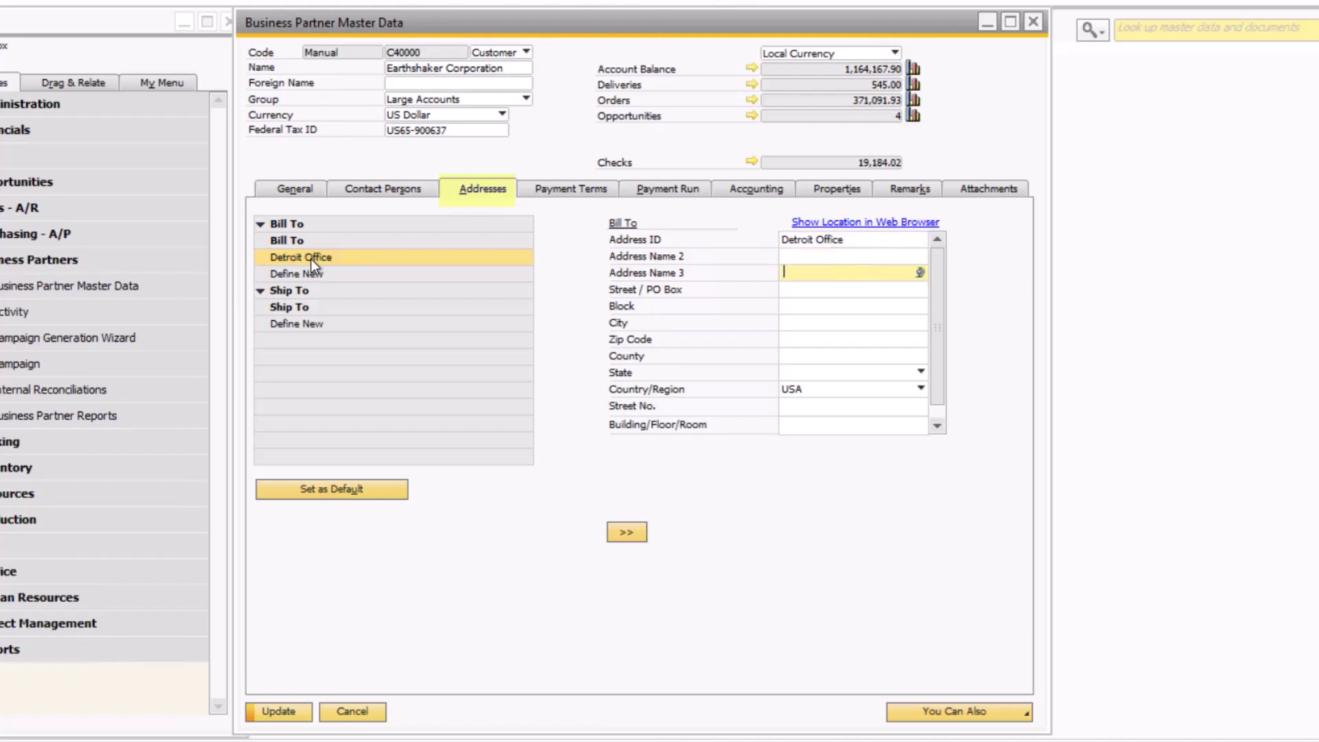
{"action": "type", "text": "123 Ma"}
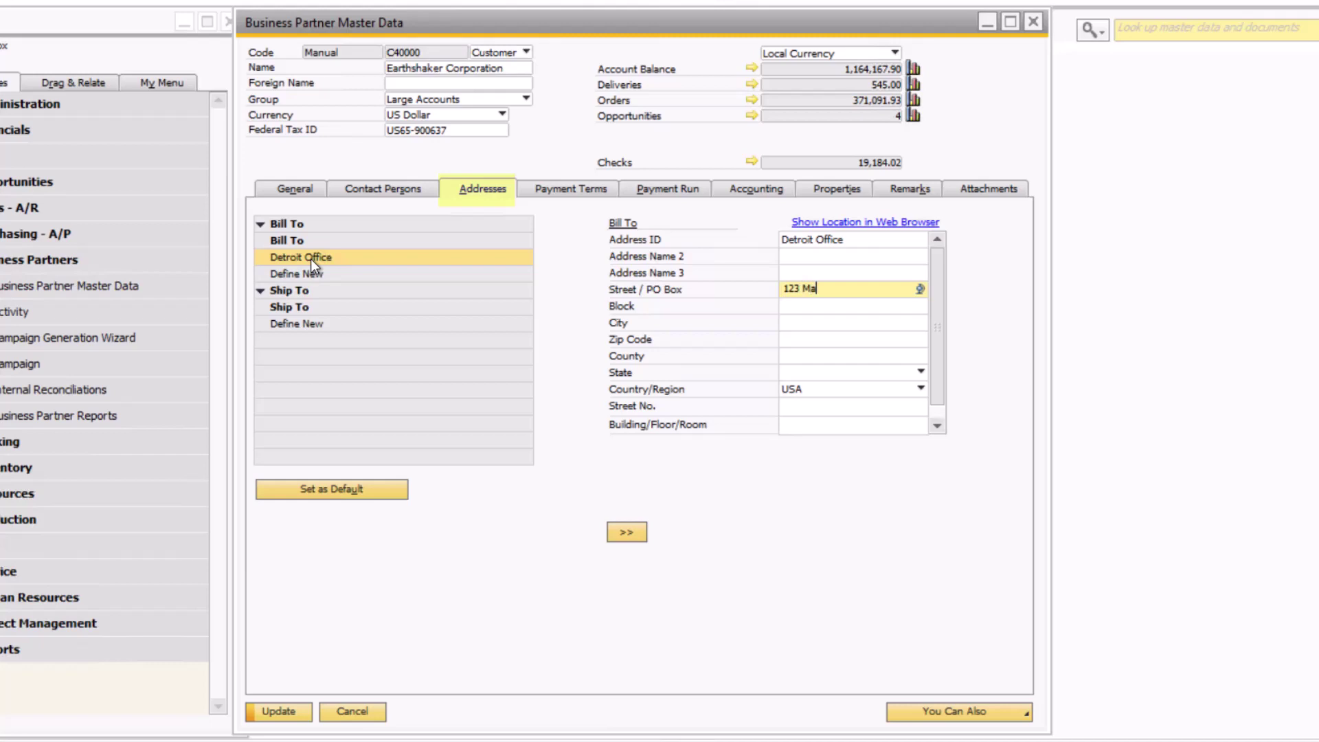
{"action": "type", "text": "in Street"}
{"action": "key", "text": "Tab"}
{"action": "key", "text": "Tab"}
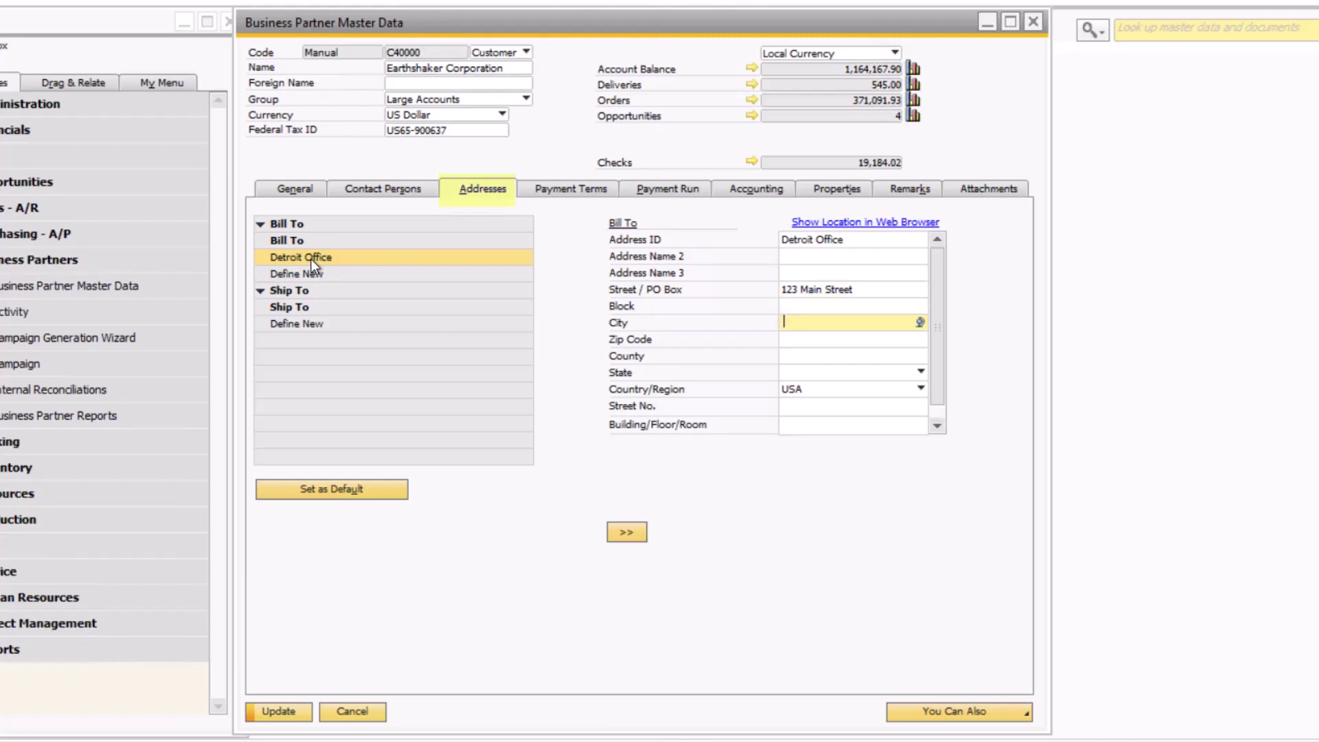
{"action": "type", "text": "Detroit"}
{"action": "key", "text": "Tab"}
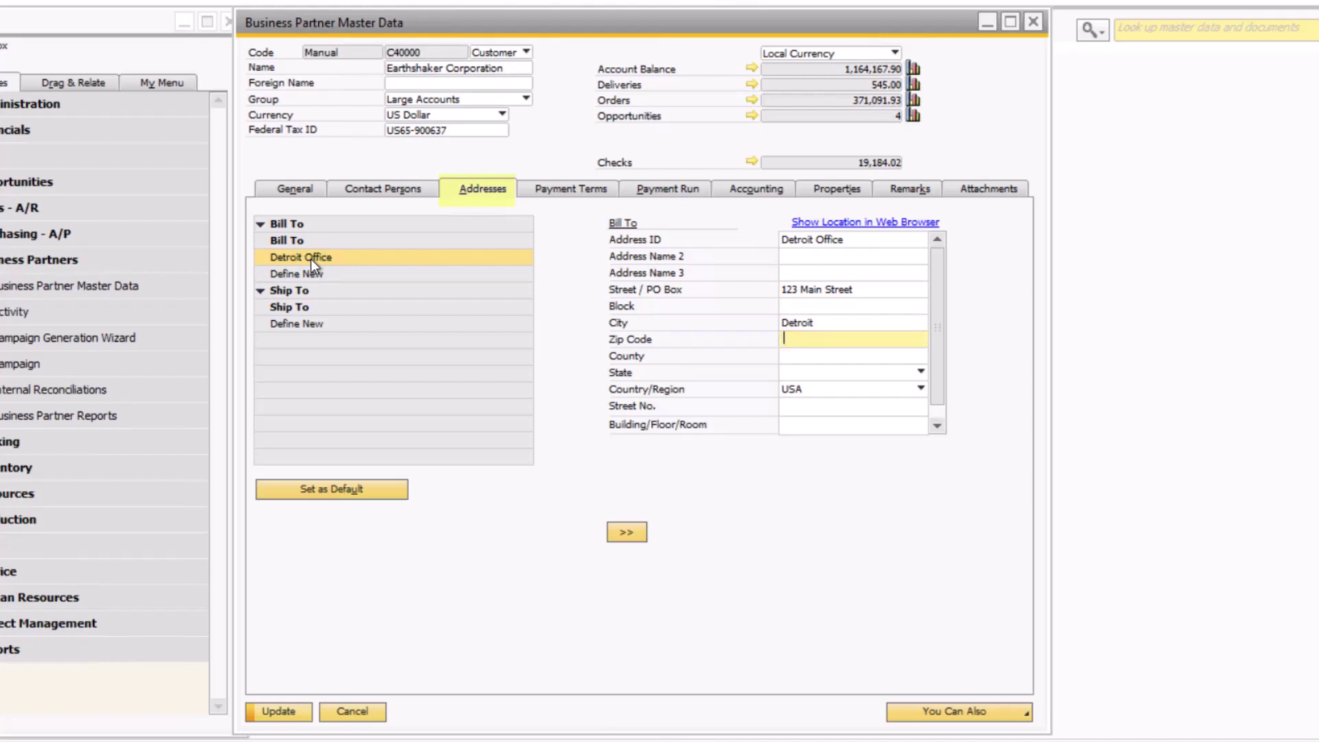
{"action": "type", "text": "44555"}
{"action": "key", "text": "Tab"}
{"action": "key", "text": "Tab"}
{"action": "type", "text": "Mi"}
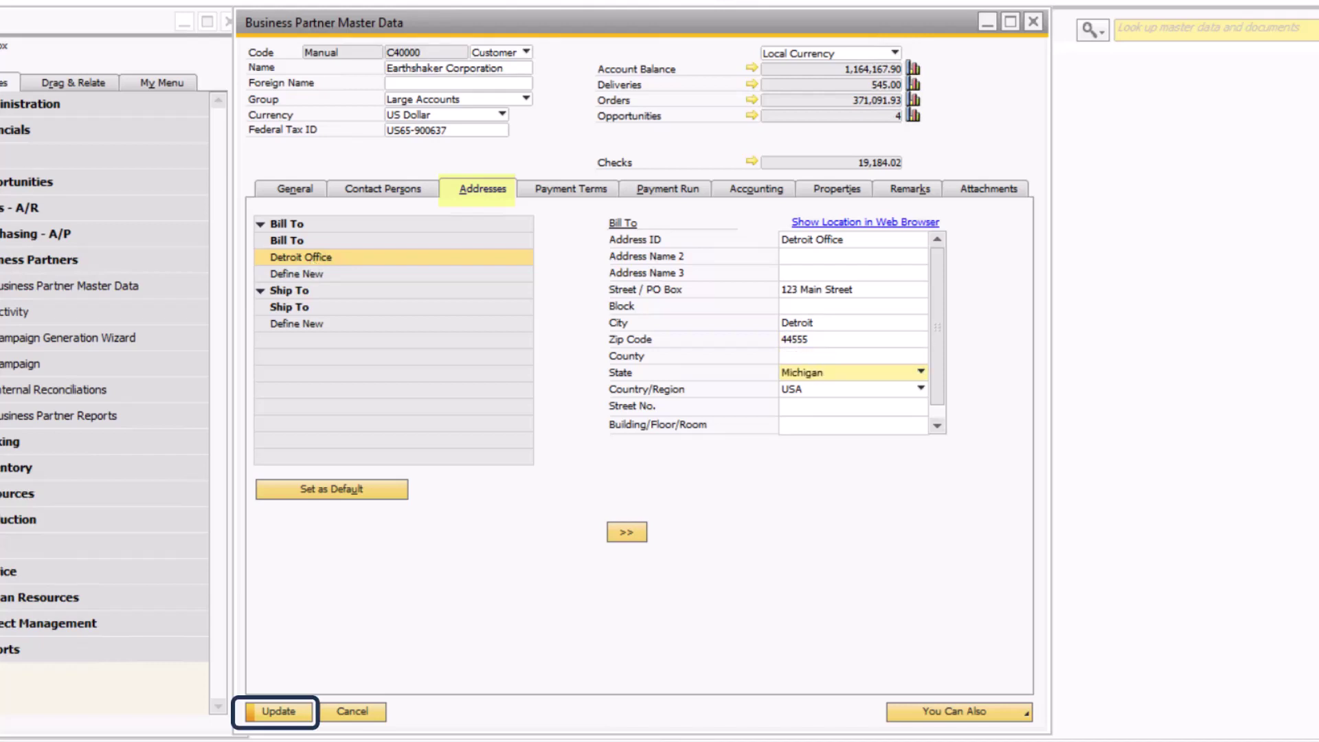
{"action": "left_click", "coordinate": [295, 710]}
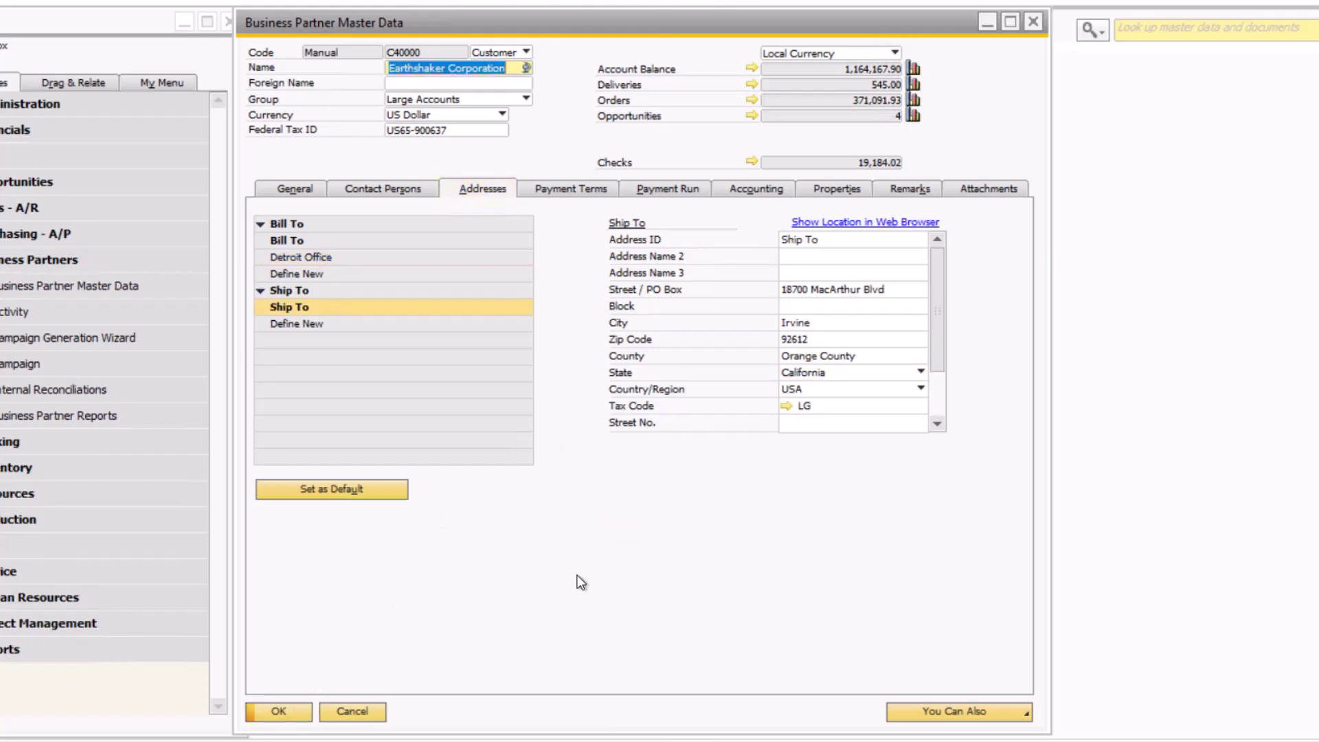
Review Earthshaker's payment terms, then its payment run: house bank Bank of America, four bank-transfer methods.
{"action": "left_click", "coordinate": [574, 187]}
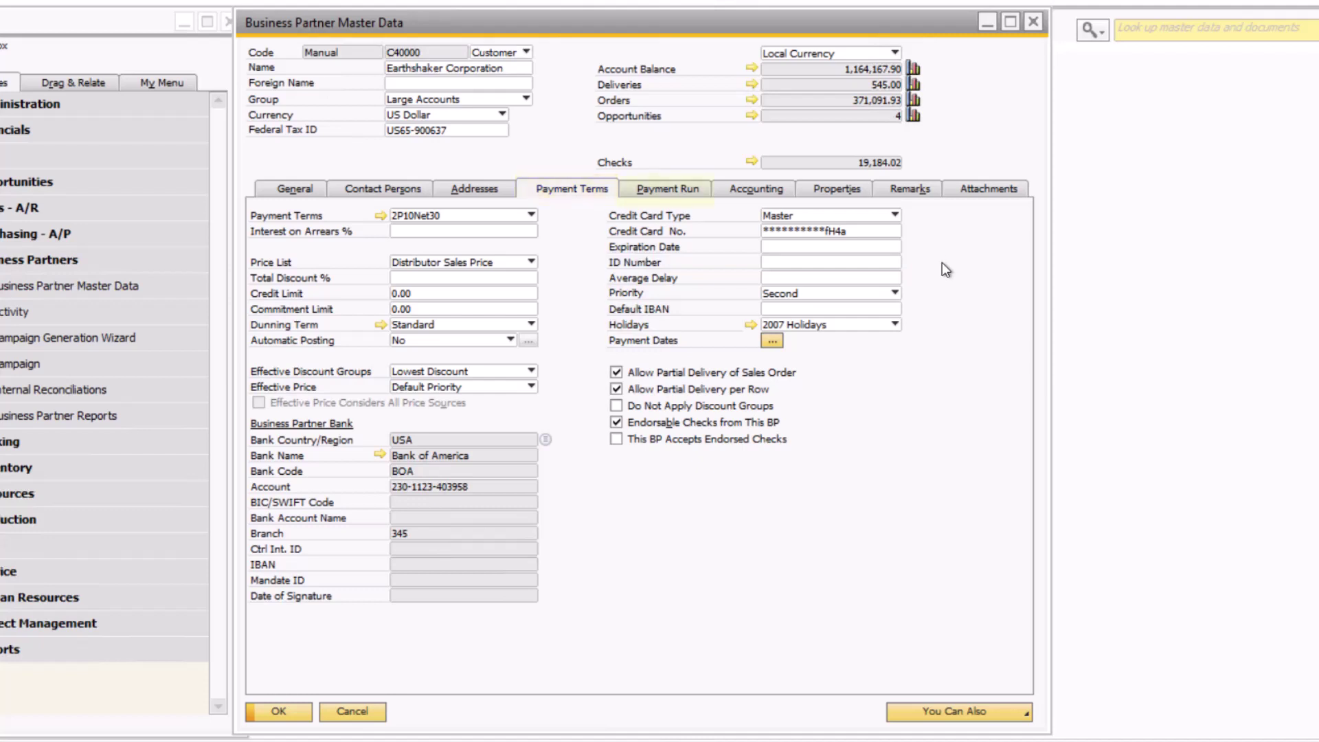
{"action": "left_click", "coordinate": [698, 191]}
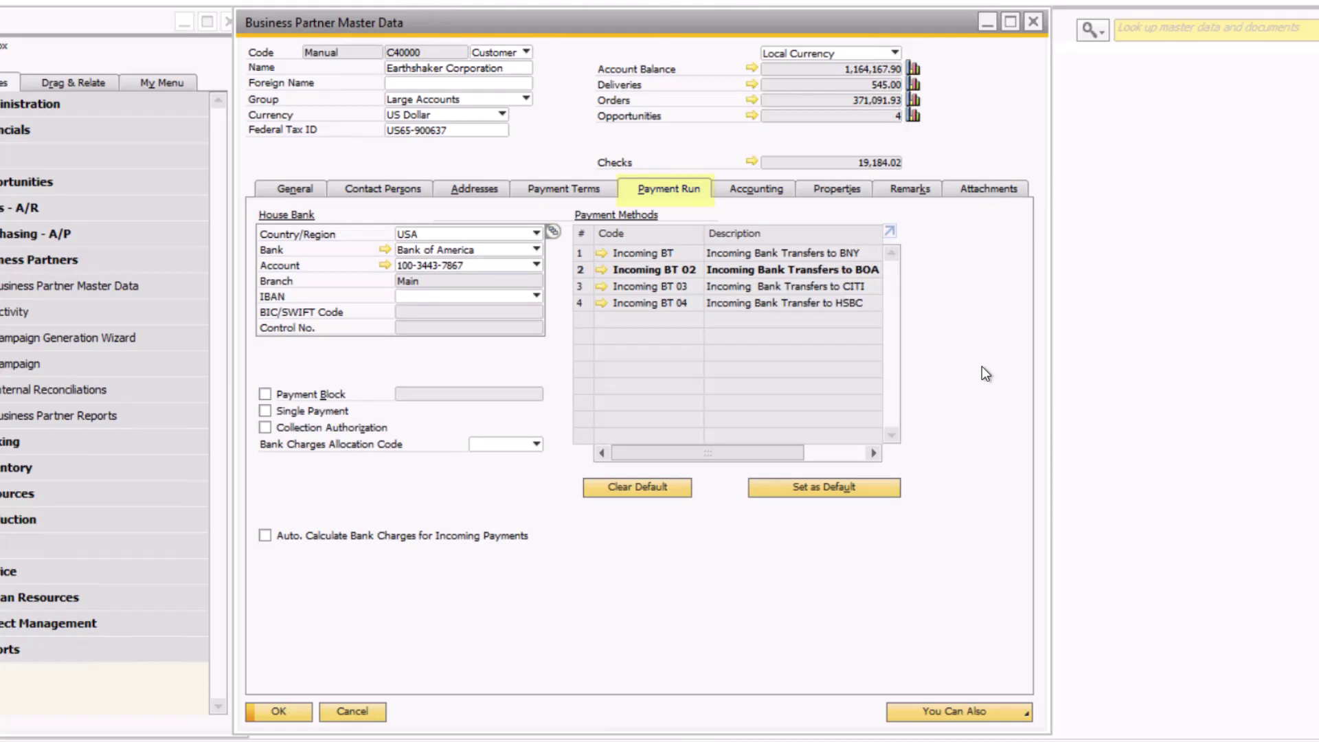
Mark Earthshaker Corporation's tax status as Exempt under Accounting > Tax, then show its properties list.
{"action": "left_click", "coordinate": [730, 198]}
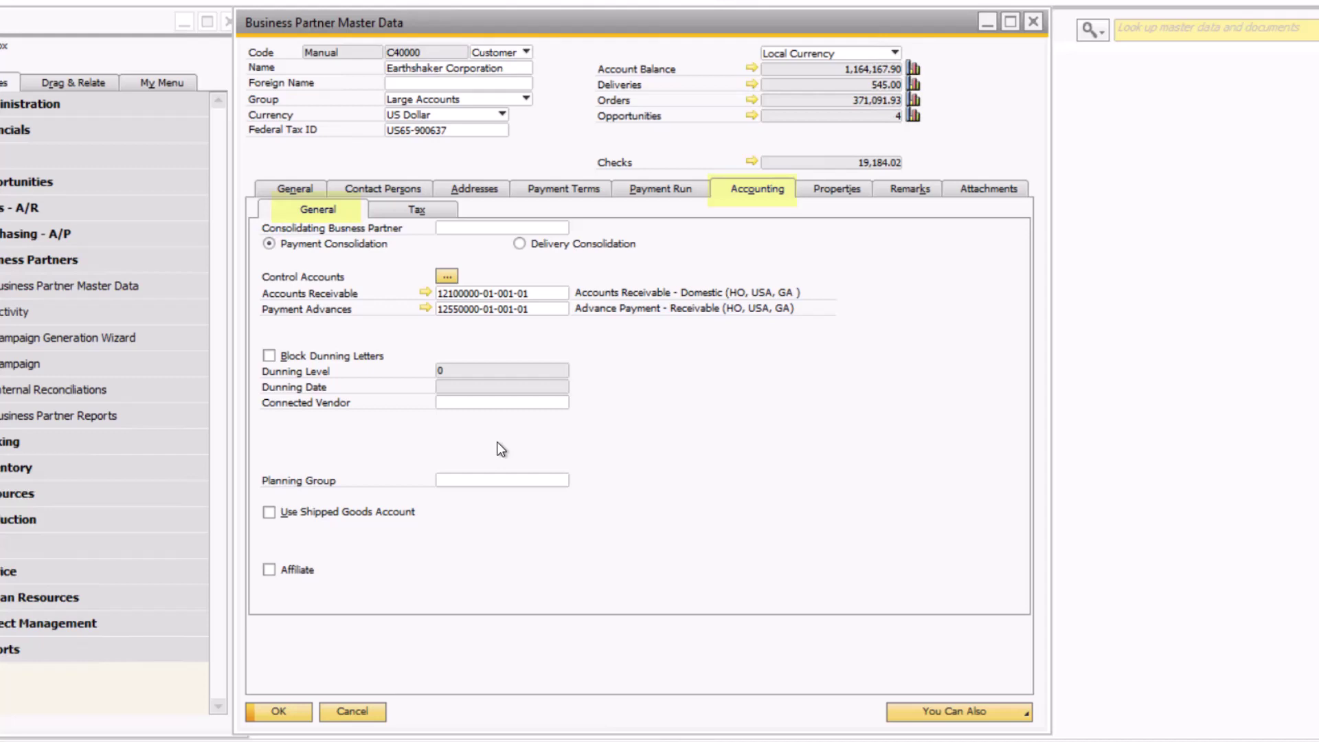
{"action": "left_click", "coordinate": [397, 213]}
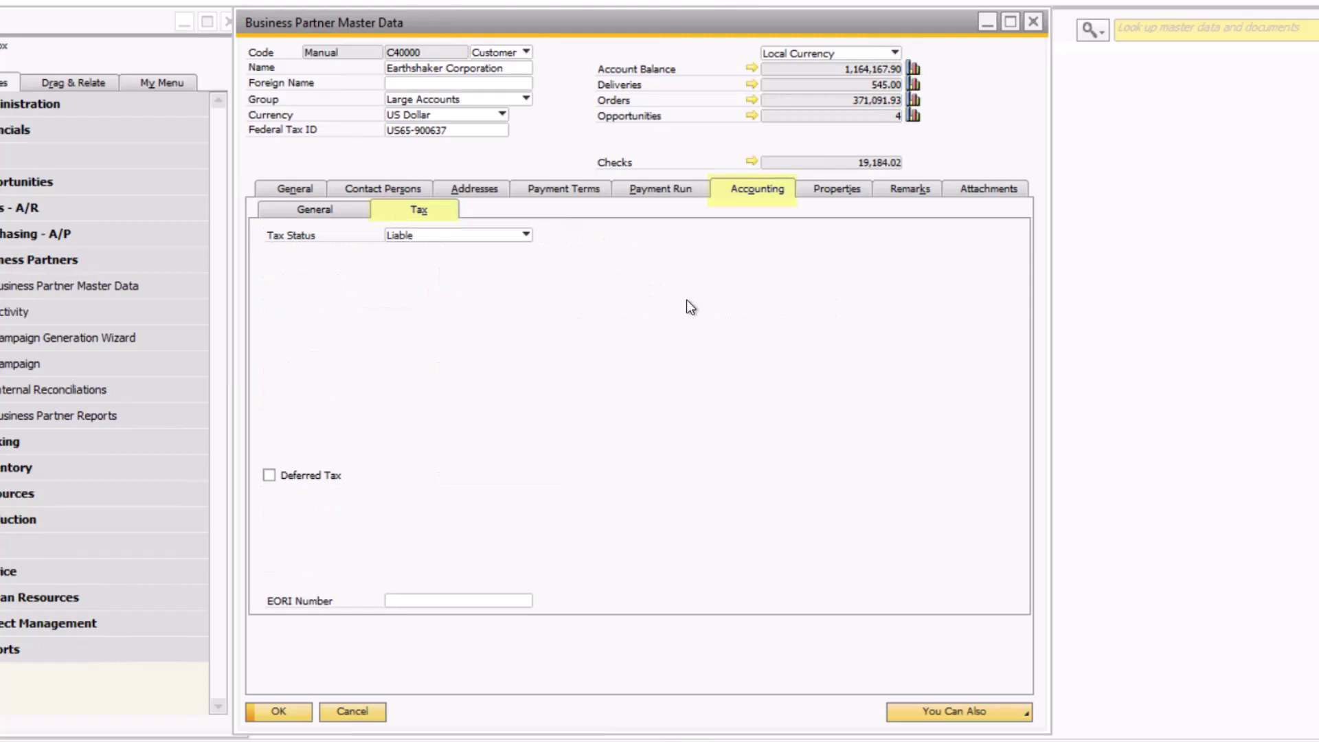
{"action": "left_click", "coordinate": [459, 235]}
{"action": "left_click", "coordinate": [439, 271]}
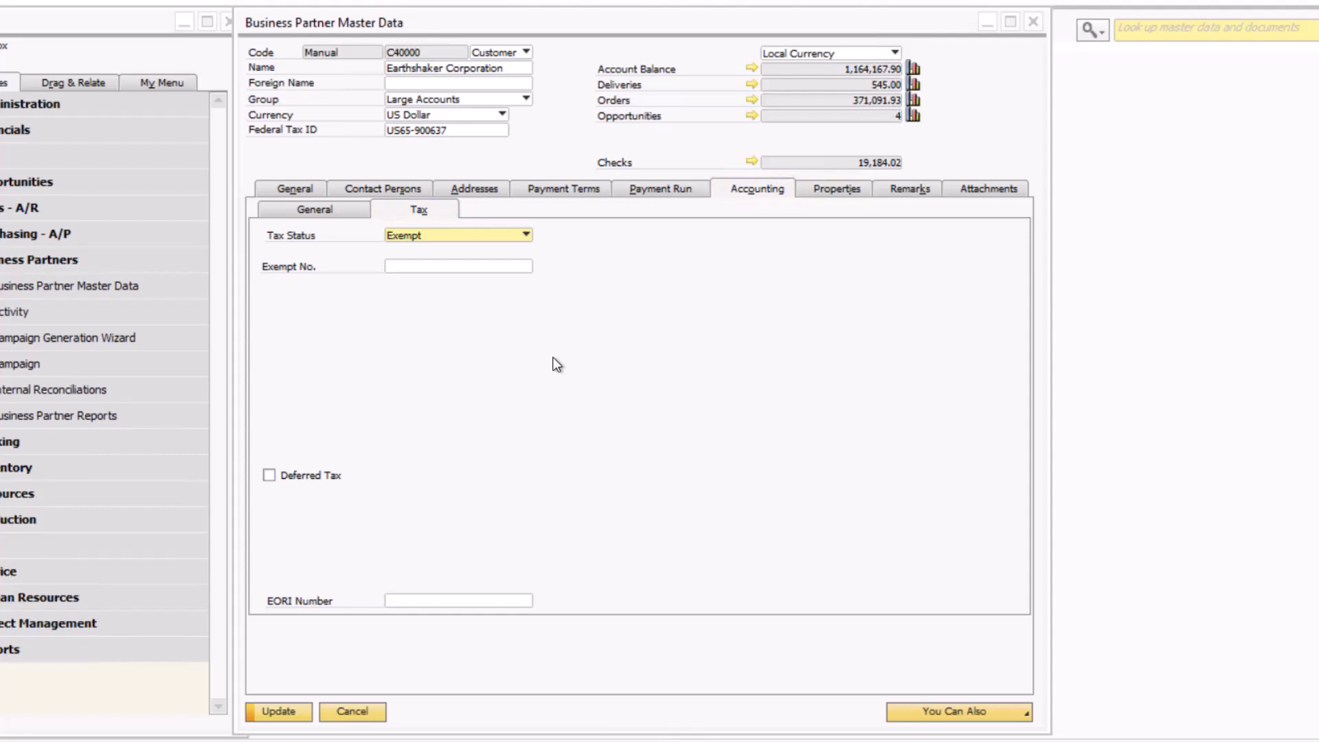
{"action": "left_click", "coordinate": [808, 188]}
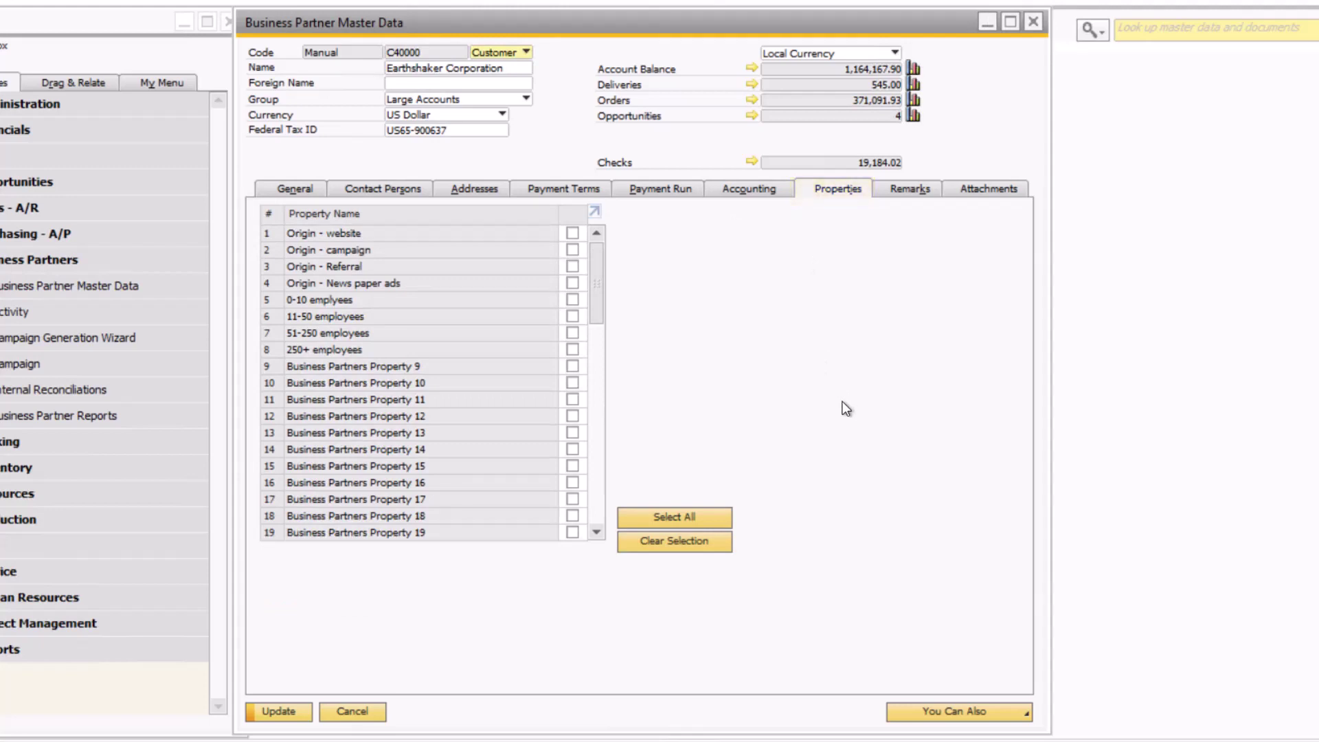
Check Earthshaker's Remarks and Attachments, then go back to its General contact details.
{"action": "left_click", "coordinate": [892, 192]}
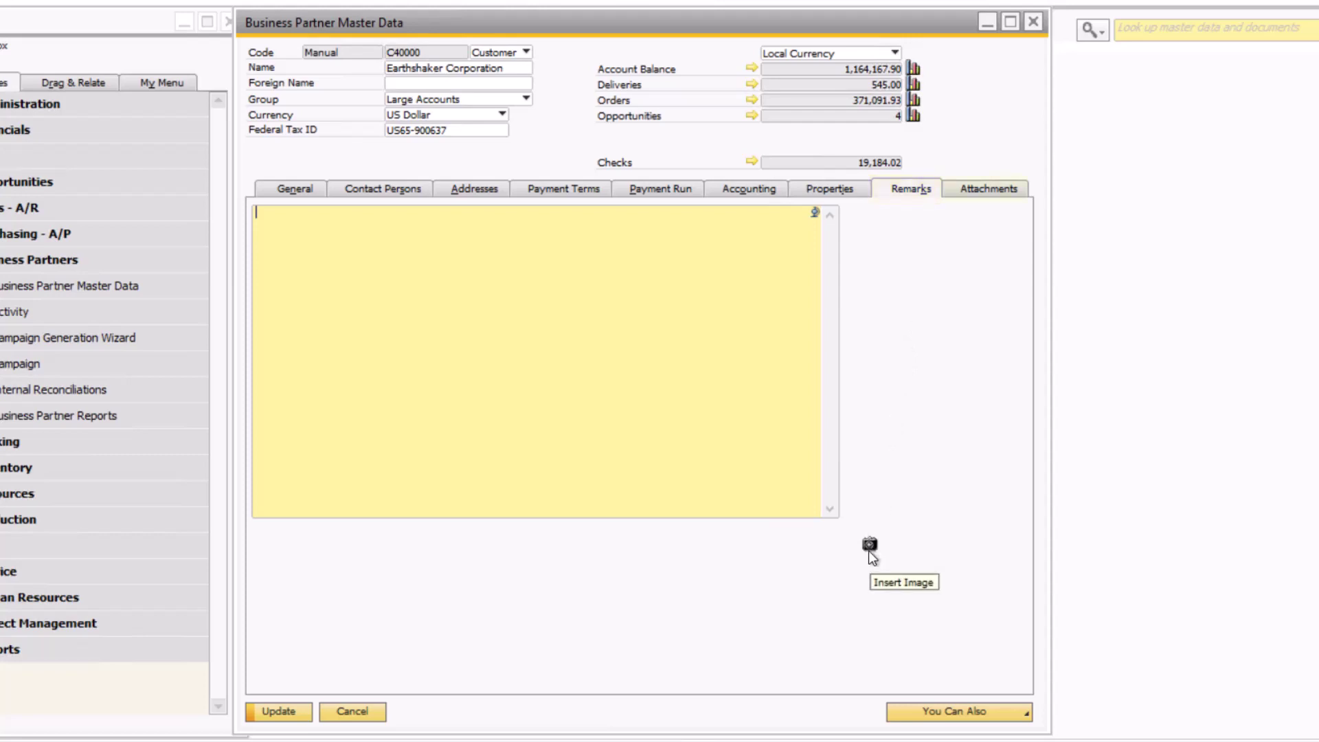
{"action": "left_click", "coordinate": [997, 194]}
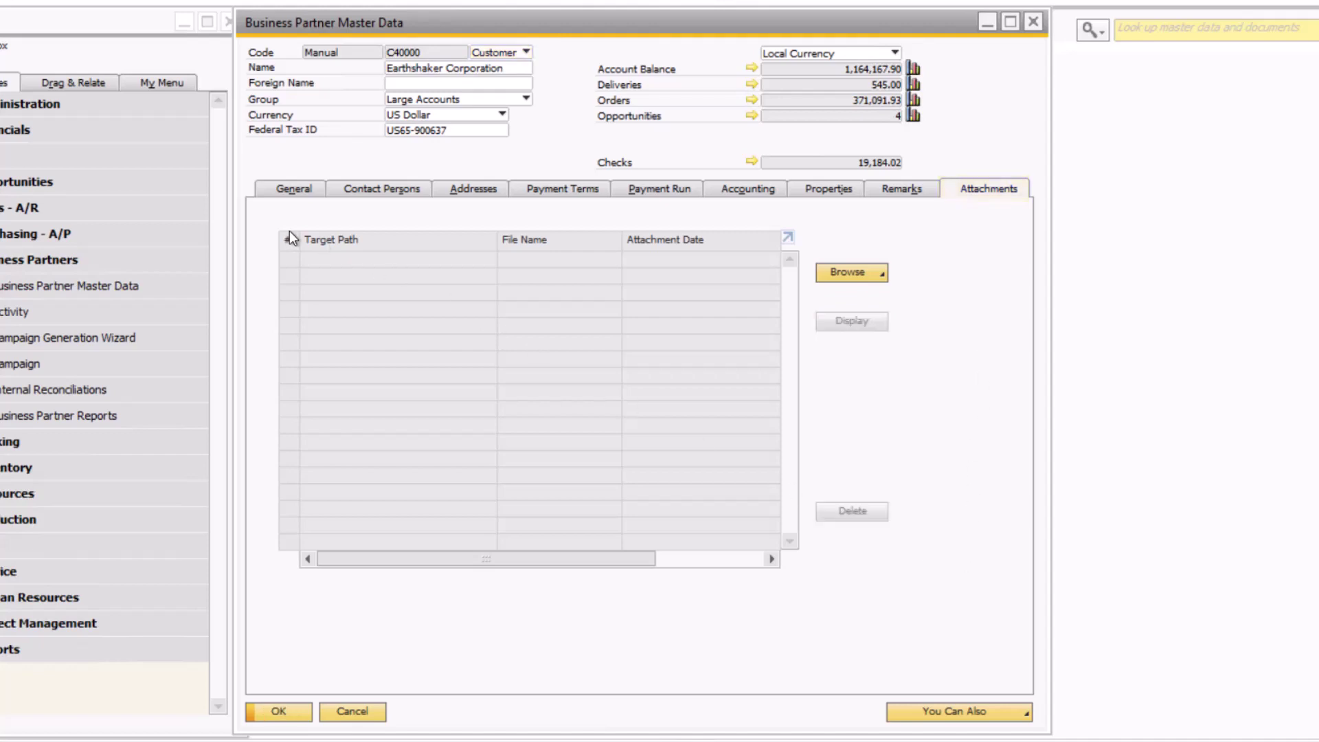
{"action": "left_click", "coordinate": [264, 192]}
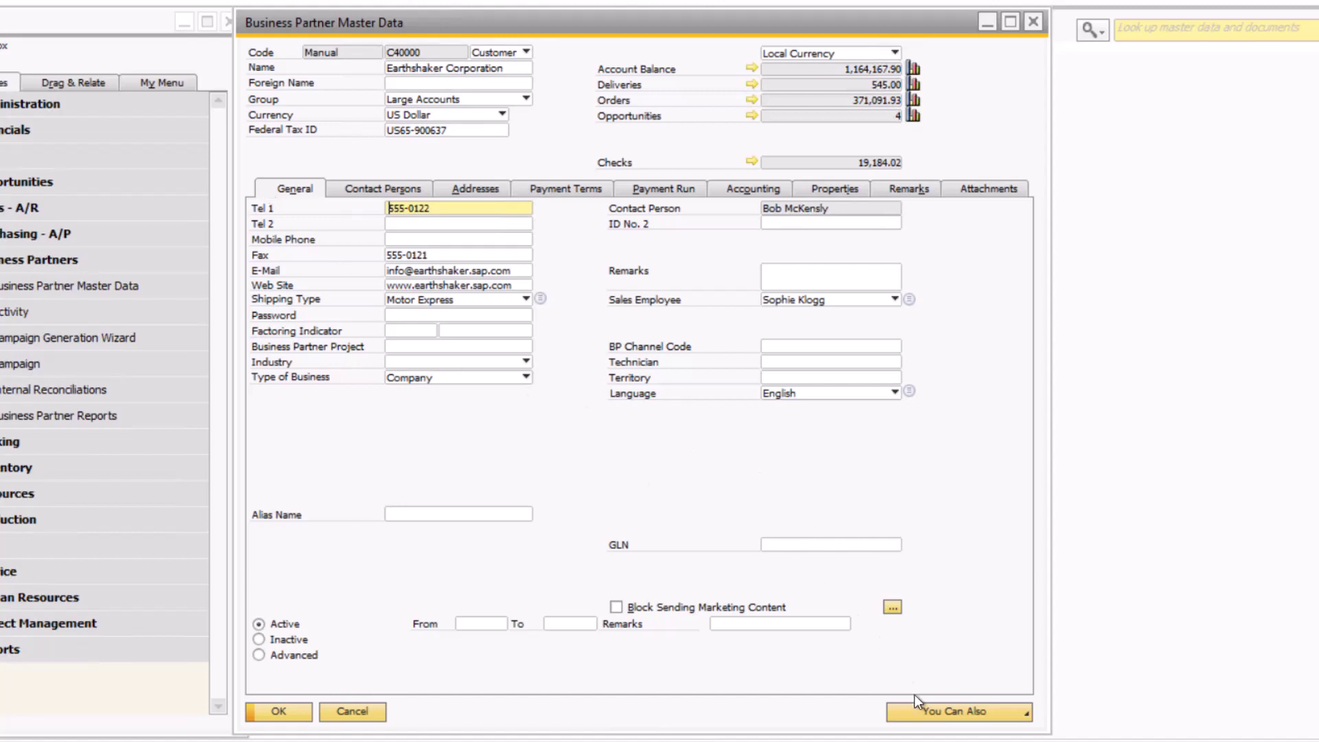
{"action": "left_click", "coordinate": [987, 708]}
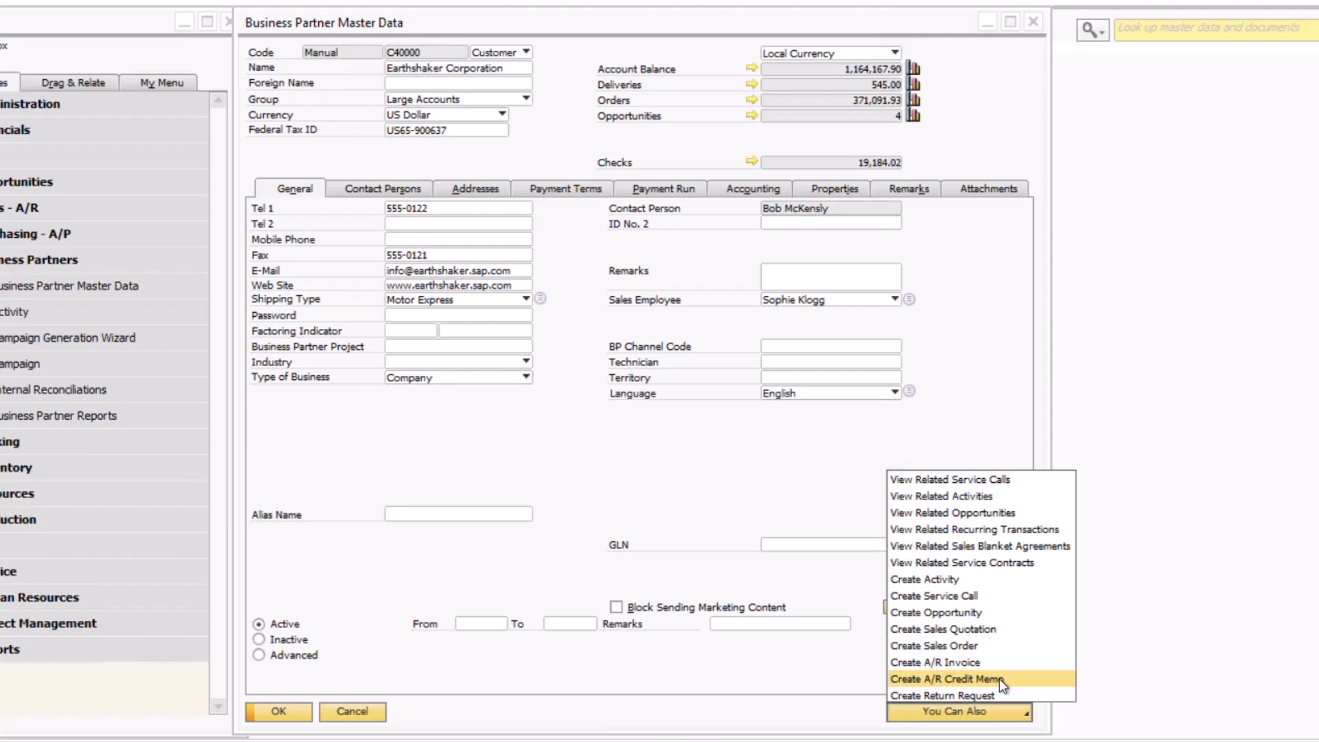
{"action": "left_click", "coordinate": [641, 452]}
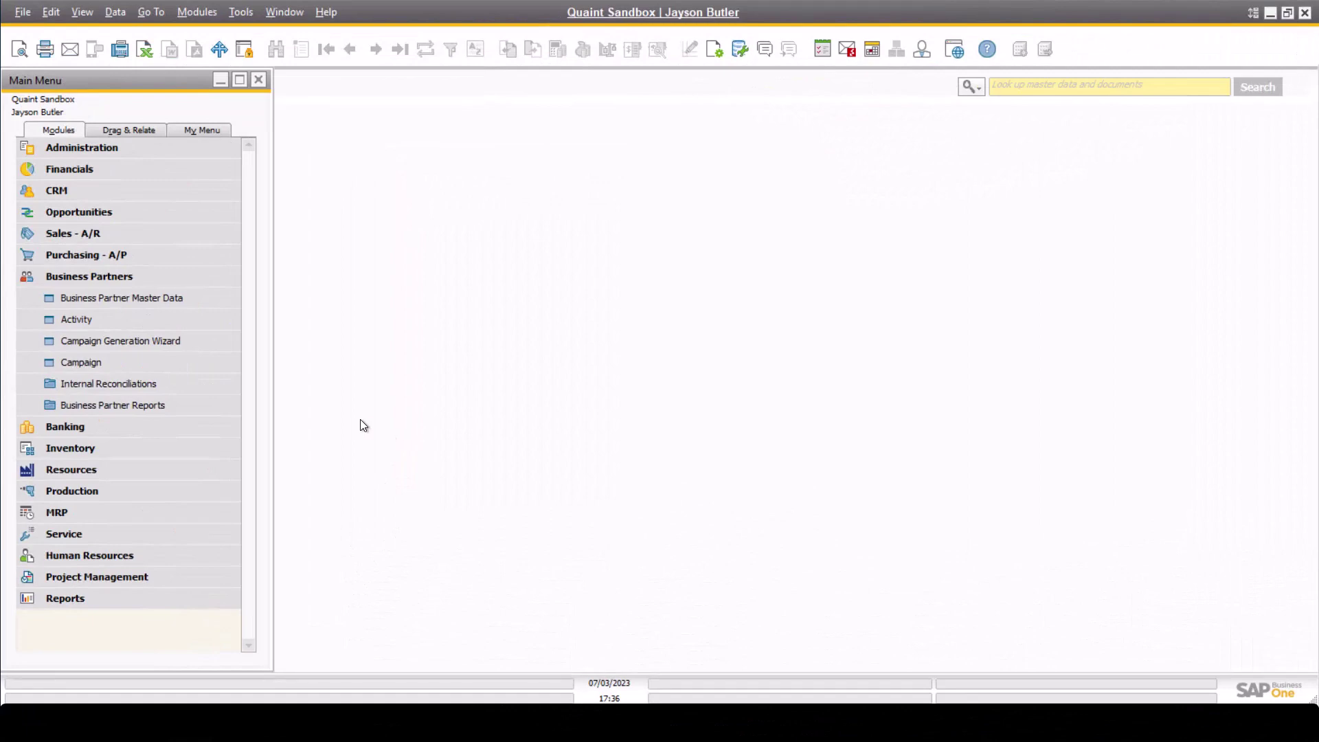
Open a blank Business Partner Master Data form in Add mode, defaulting to Customer and US Dollar.
{"action": "left_click", "coordinate": [139, 304]}
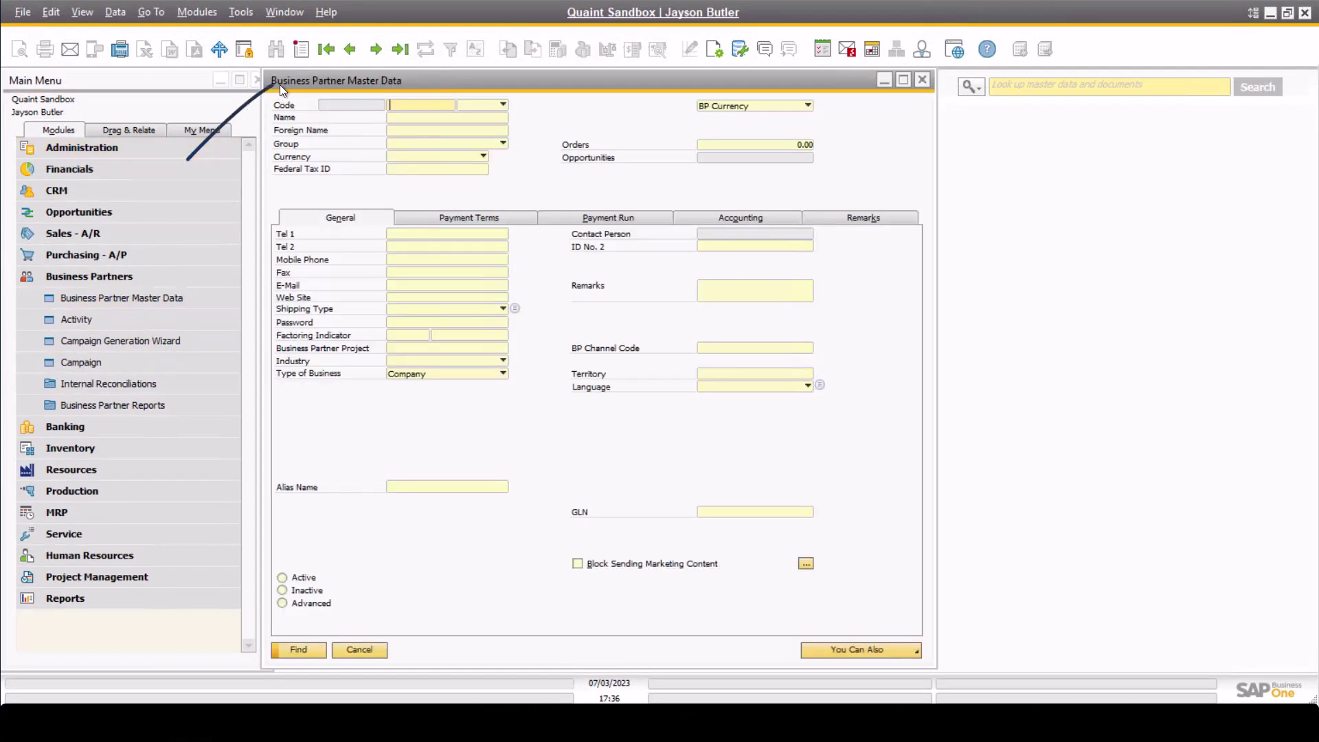
{"action": "left_click", "coordinate": [303, 49]}
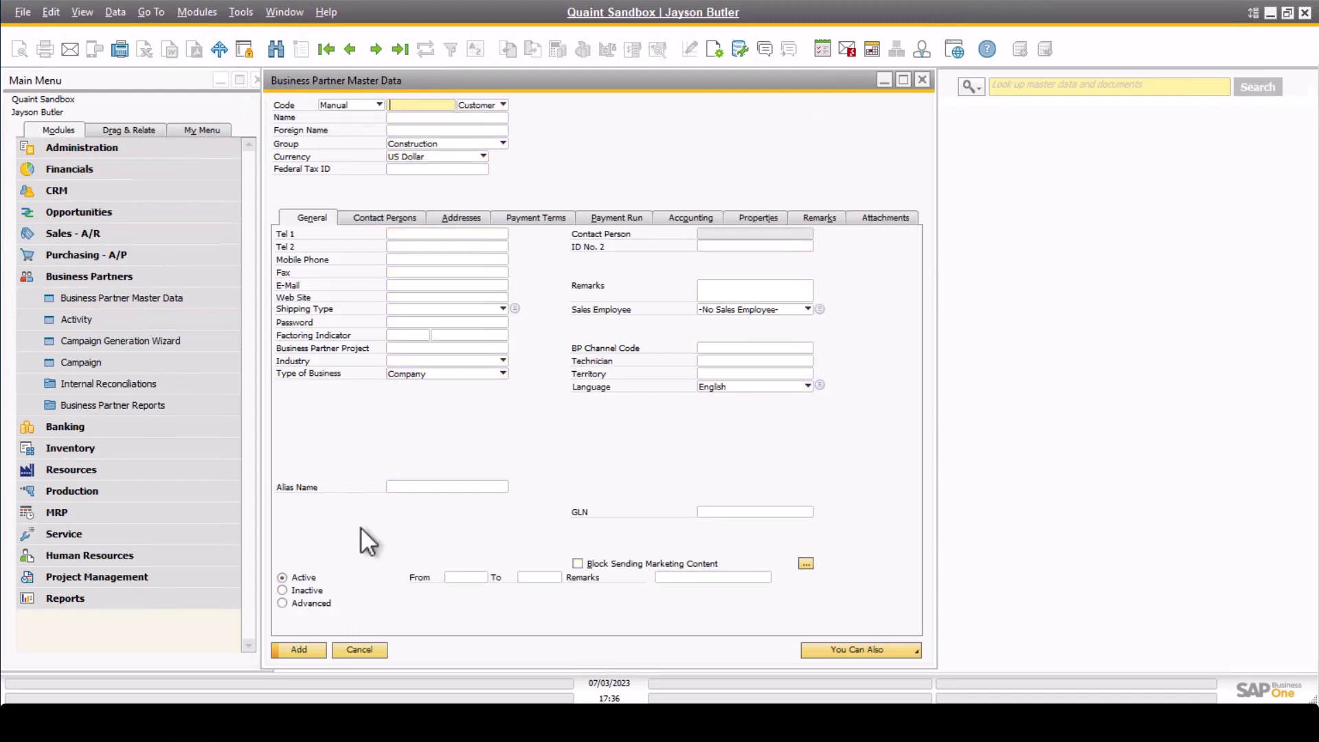